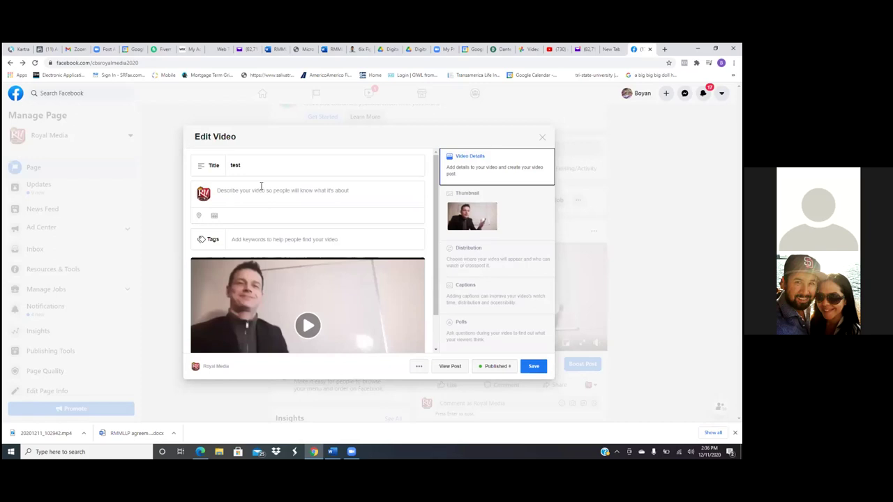
Replace the video's title with "ARE YOU A RESTAURANT OWNER WHO NEEDS MORE CUSTOMERS ON SOCIAL MEDIA?".
left_click(247, 166)
key("BackSpace")
key("BackSpace")
key("BackSpace")
key("BackSpace")
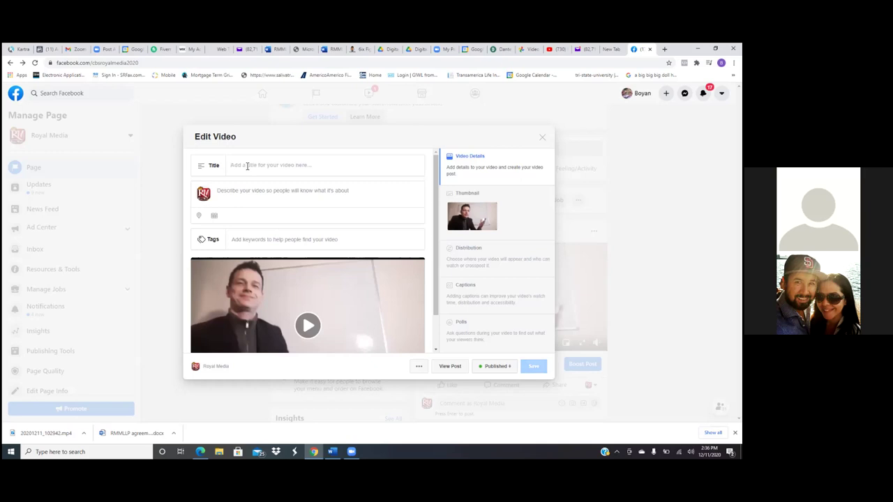
type("A")
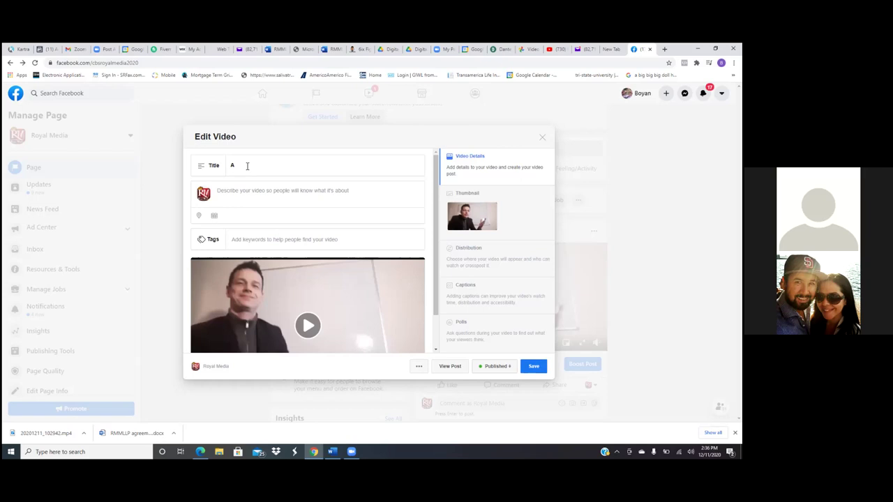
key("BackSpace")
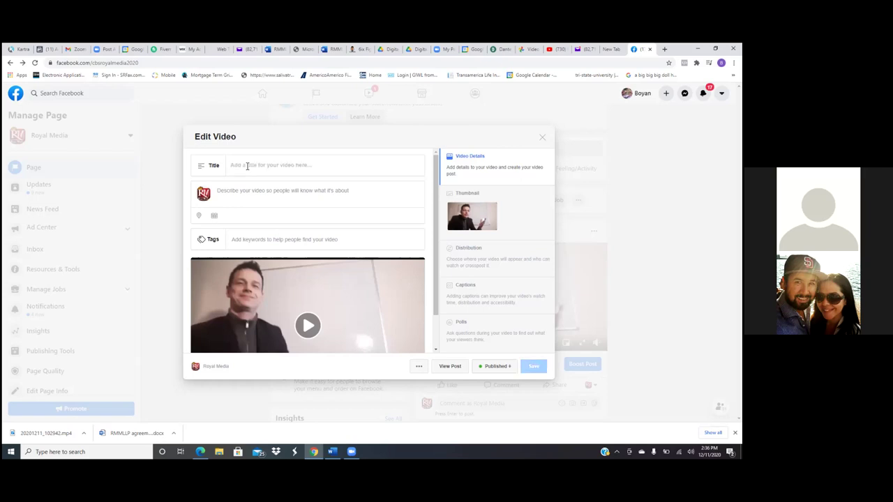
type("Looking")
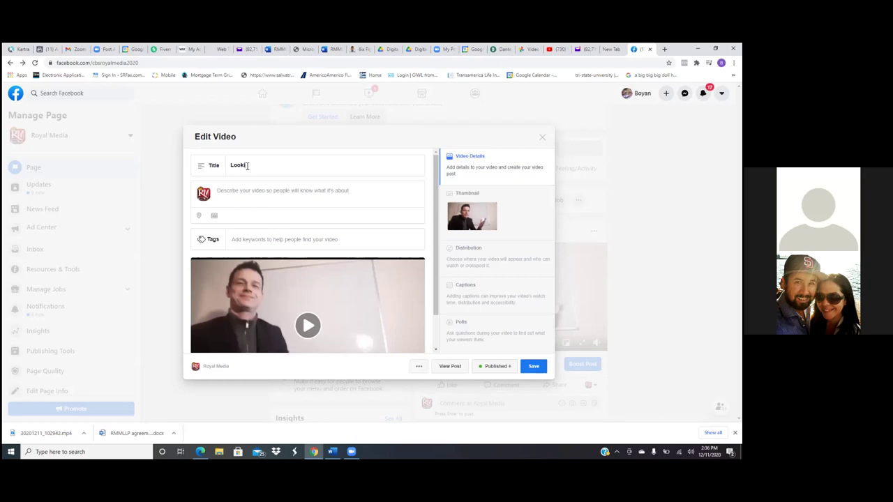
type(" for")
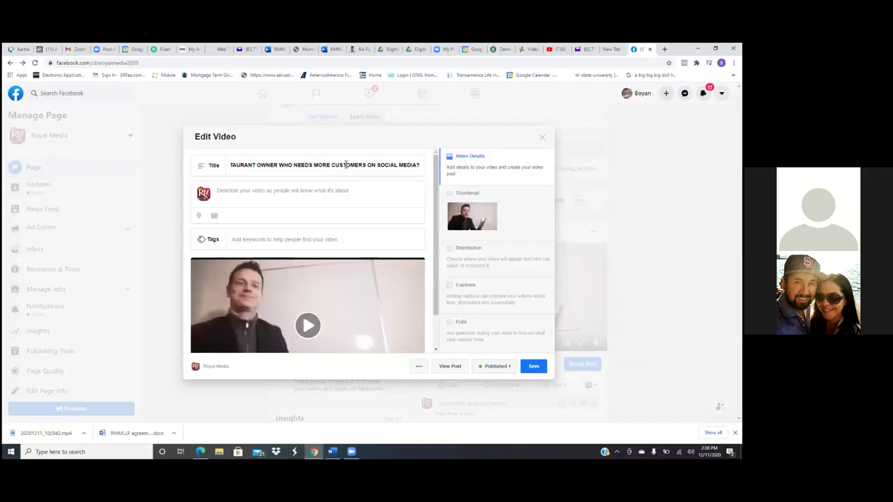
Start the video's description with the words "Allow me to intoduce my self".
left_click(274, 193)
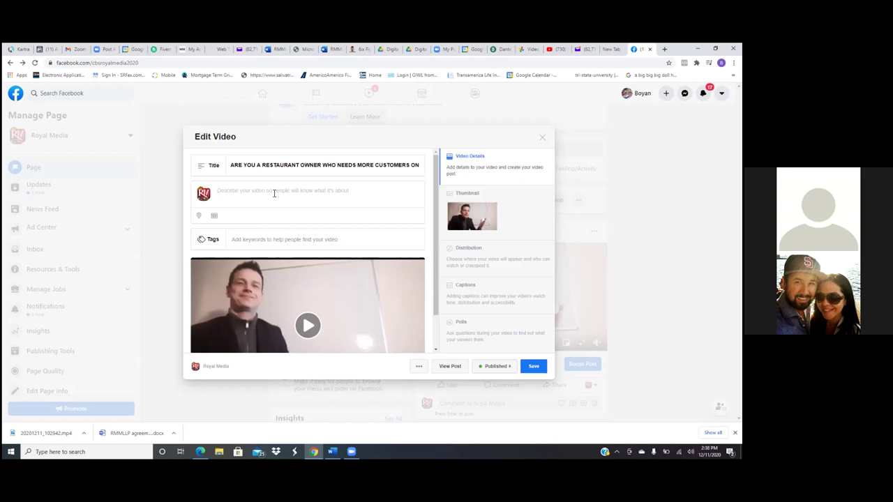
type("my")
key("BackSpace")
key("BackSpace")
type("My")
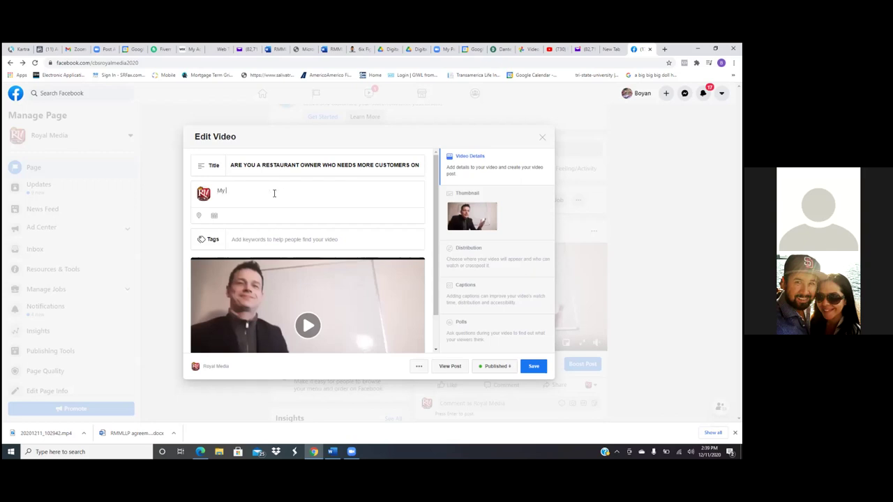
key("BackSpace")
key("BackSpace")
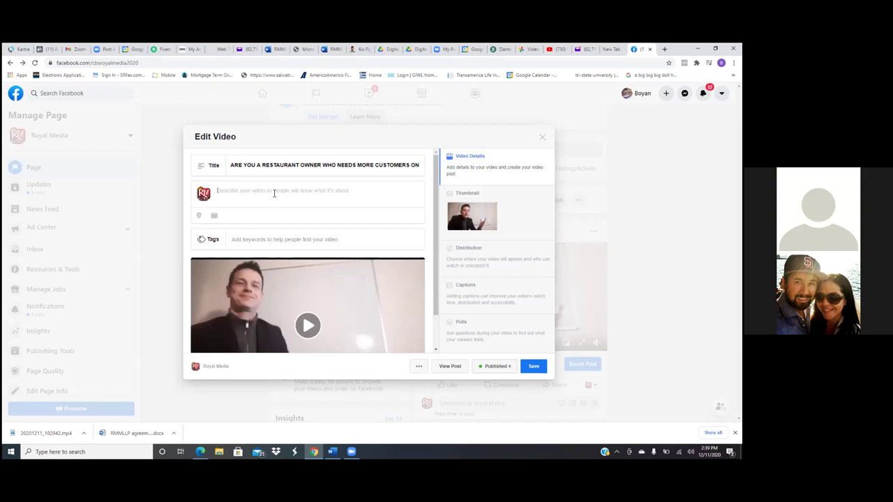
type("Allow me to intoduce my self")
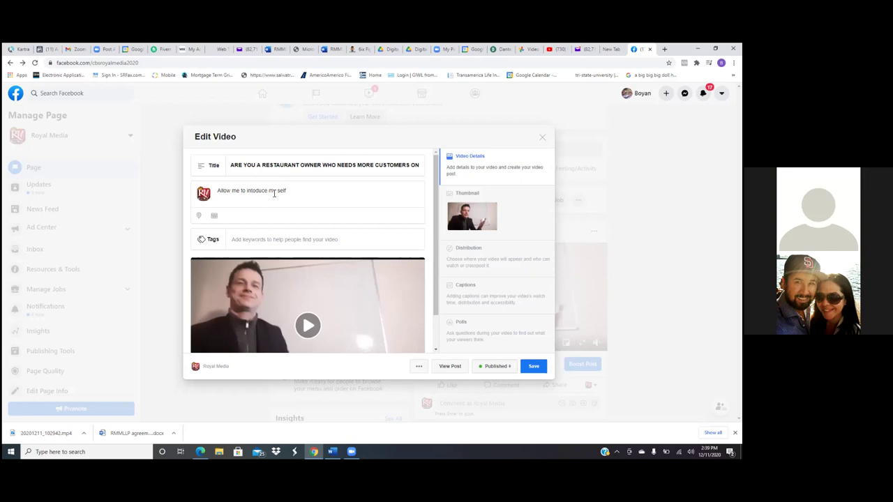
Continue the description with "and explain to you why social media marketing is the most important thing you could be doing to build your business in 2021".
type("and")
type("e")
type("xplain")
type(" to you")
type(" why")
type(" is social")
type(" media")
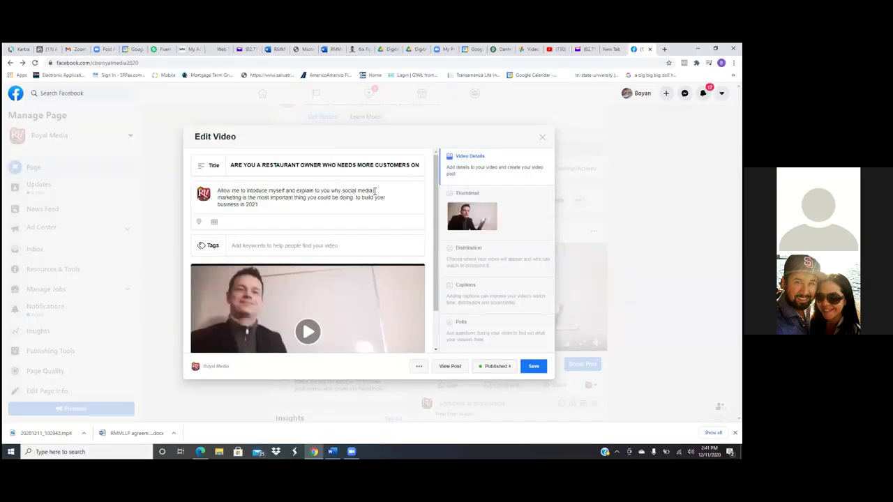
Rewrite the phrase "social media marketing" in the video description in capitals as "SOCIAL MEDIA MARKETING".
key("BackSpace")
key("BackSpace")
key("BackSpace")
key("BackSpace")
key("BackSpace")
key("BackSpace")
key("BackSpace")
key("BackSpace")
key("BackSpace")
key("BackSpace")
key("BackSpace")
key("BackSpace")
key("BackSpace")
type("SOCIAL")
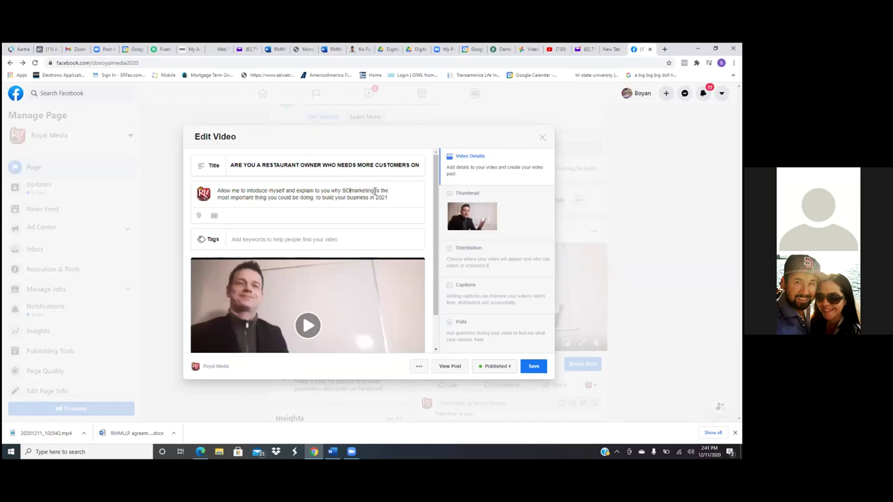
type(" MEDIA")
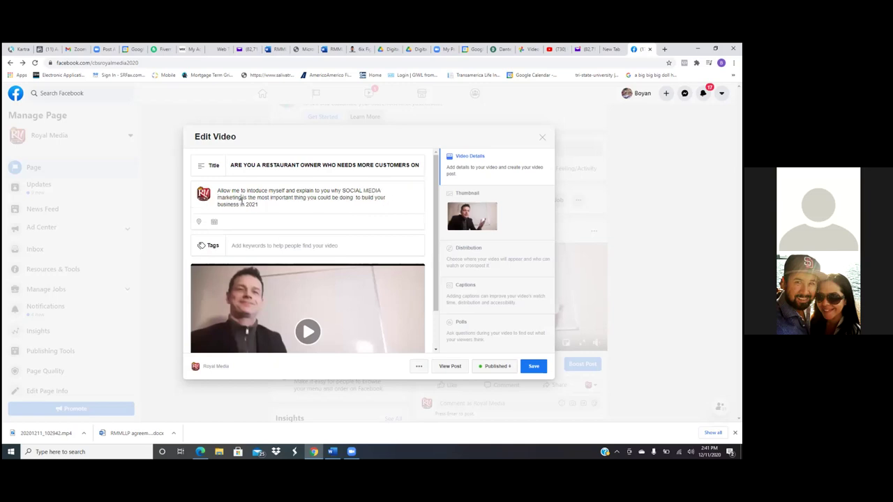
key("BackSpace")
key("BackSpace")
key("BackSpace")
key("BackSpace")
key("BackSpace")
key("BackSpace")
key("BackSpace")
key("BackSpace")
key("BackSpace")
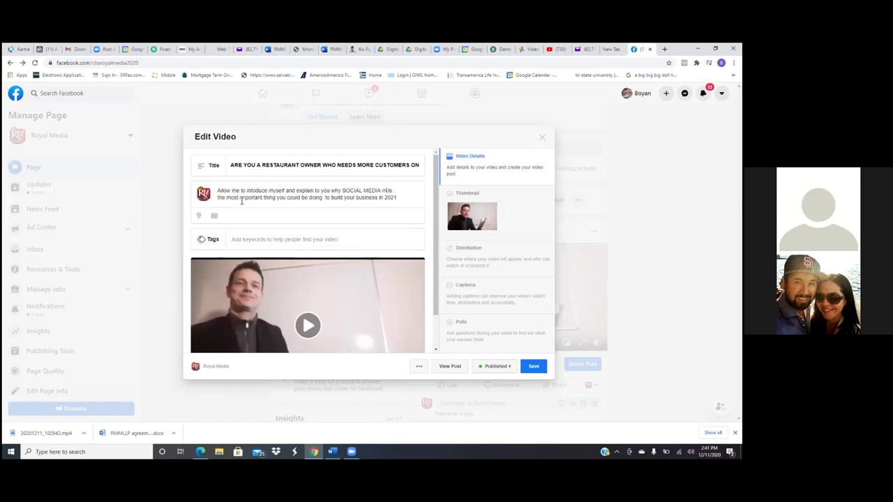
type("MARKETING")
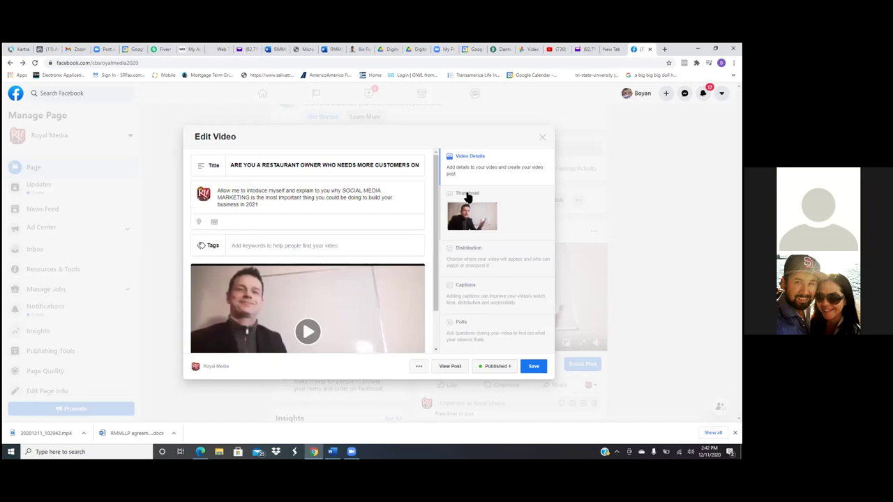
Choose the second auto-generated image as the video's thumbnail and save the video edits.
left_click(468, 197)
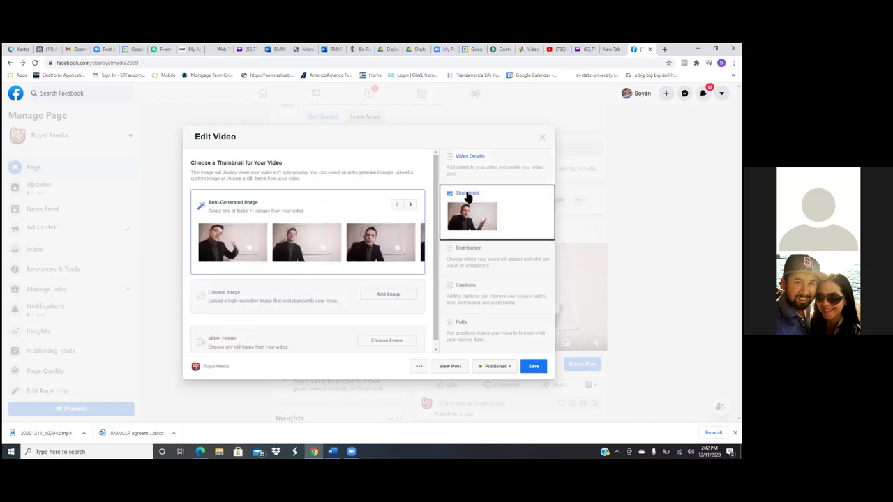
left_click(296, 244)
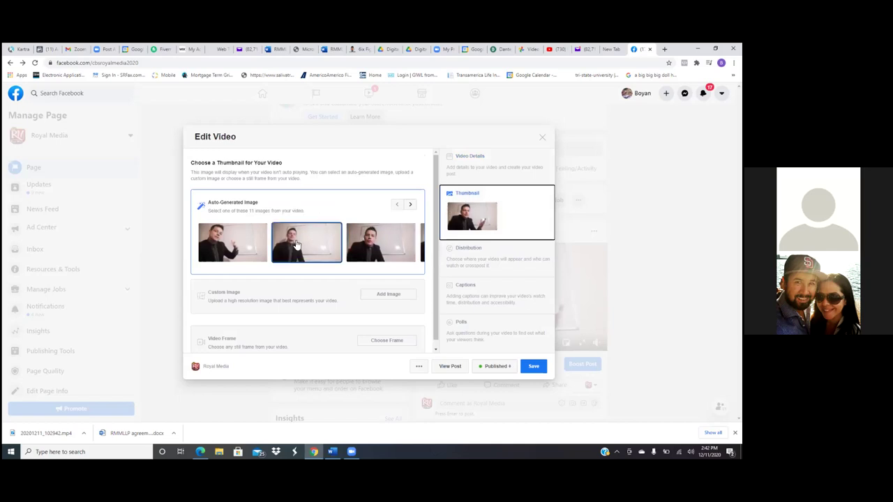
left_click(296, 245)
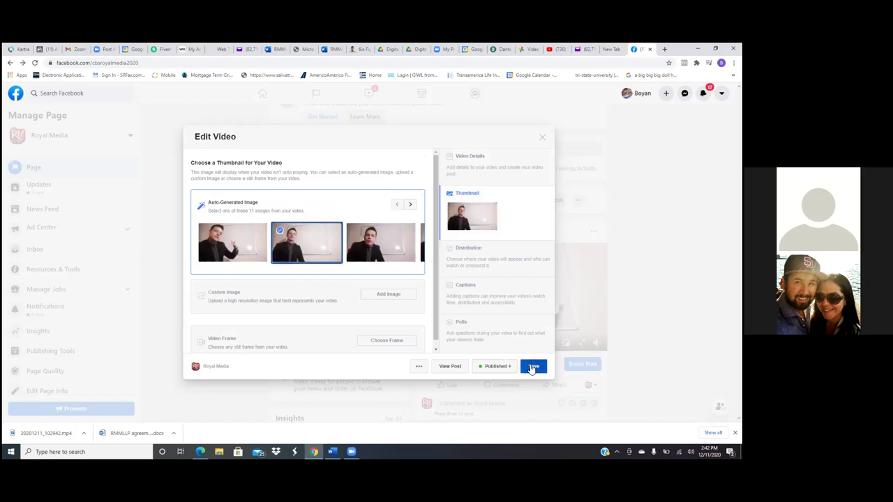
left_click(531, 367)
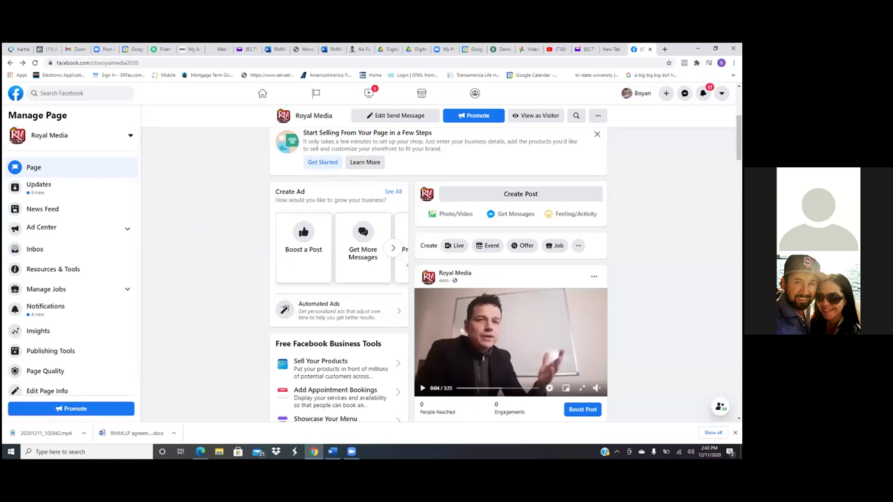
Switch to Facebook Ads Manager using the dashboard bookmark in the "ads mngr" folder.
left_click(732, 74)
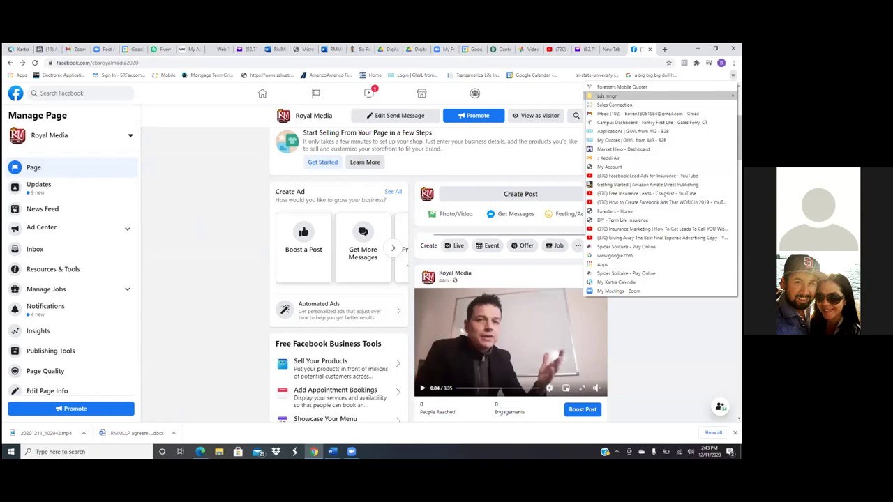
mouse_move(607, 95)
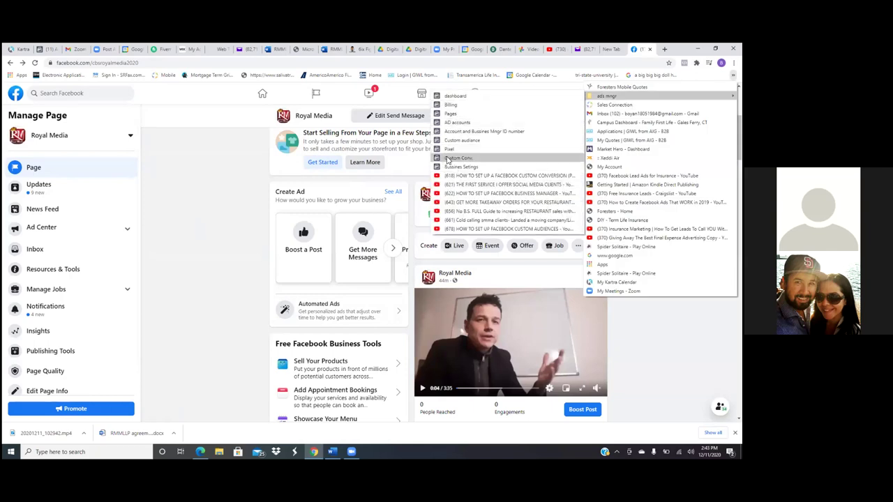
left_click(450, 97)
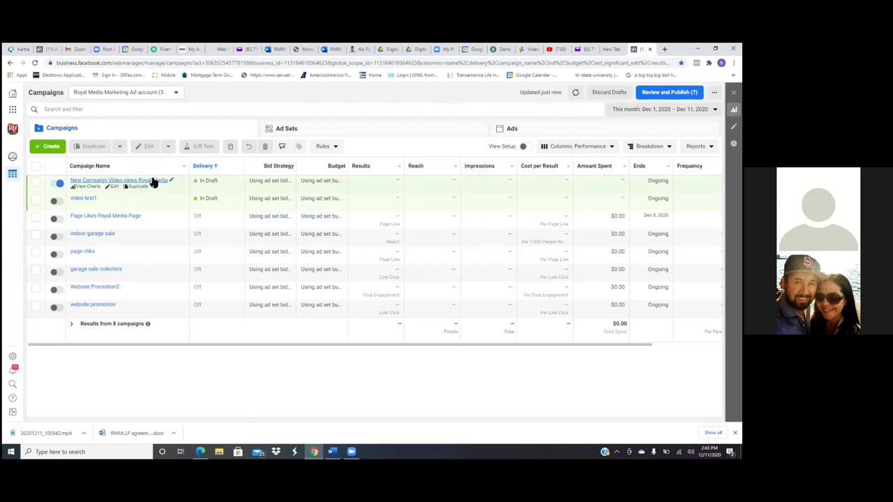
Delete the draft ad set "New Ad Set Intro video Royal Media" from the campaign "New Campaign Video views Royal Media".
left_click(153, 182)
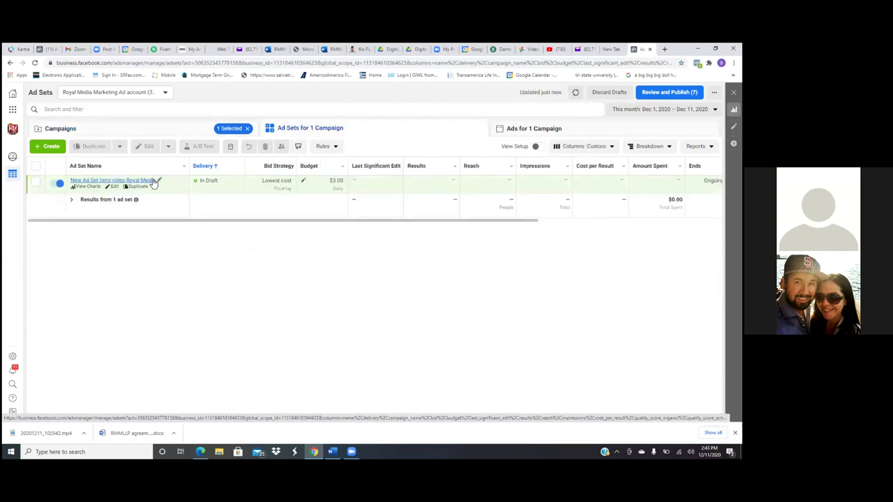
left_click(57, 185)
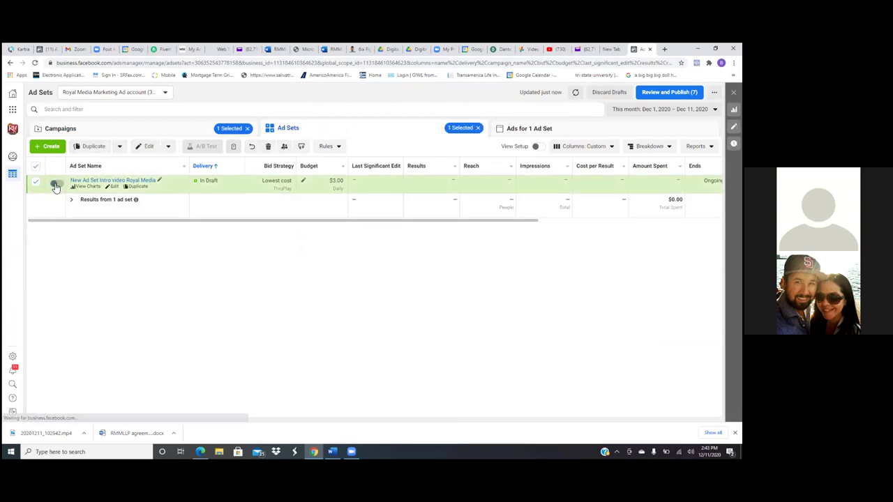
left_click(269, 151)
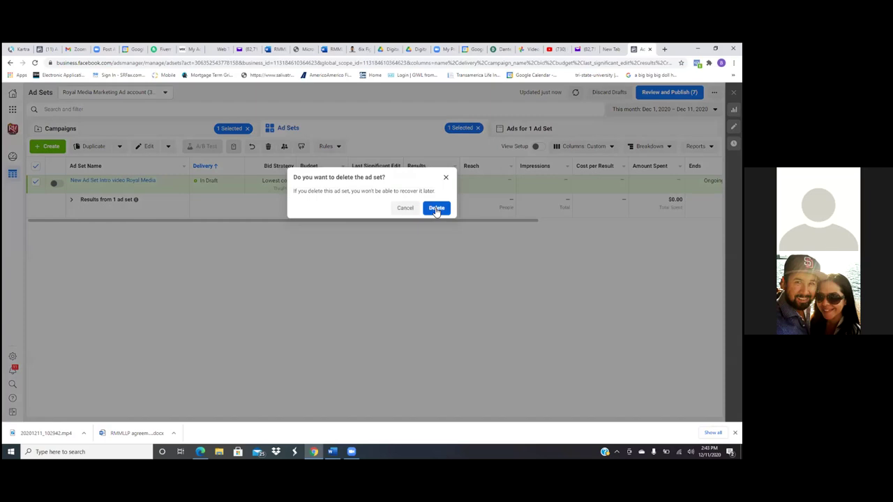
left_click(435, 210)
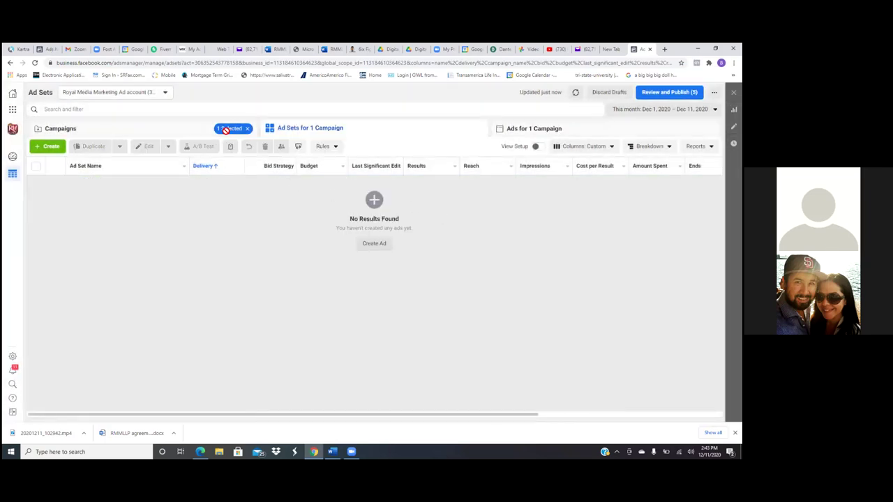
Return to the campaign list and delete the draft campaign "New Campaign Video views Royal Media".
left_click(227, 128)
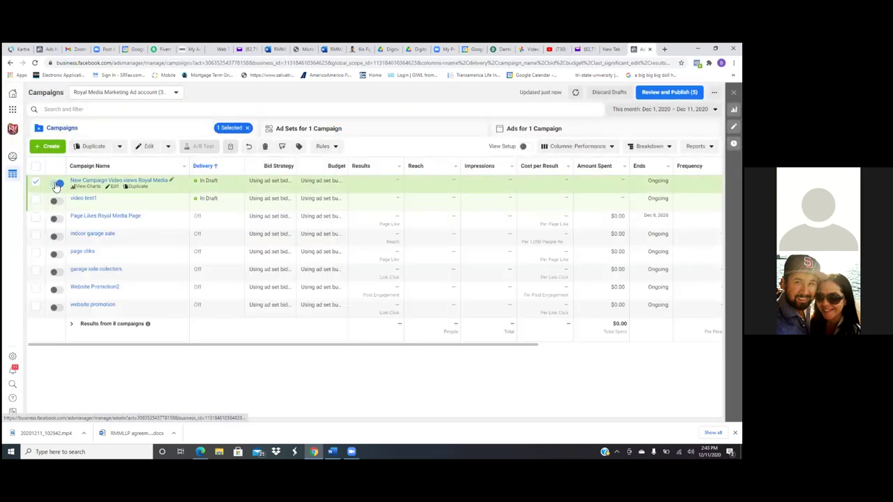
left_click(265, 146)
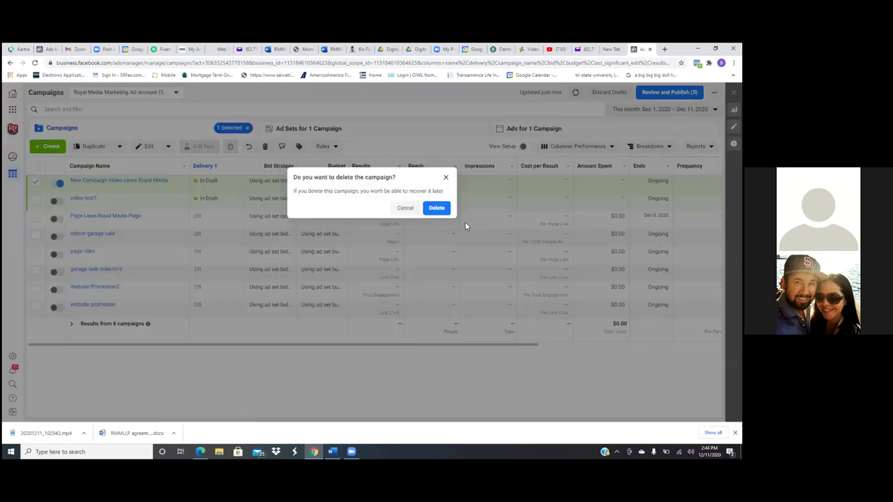
left_click(435, 209)
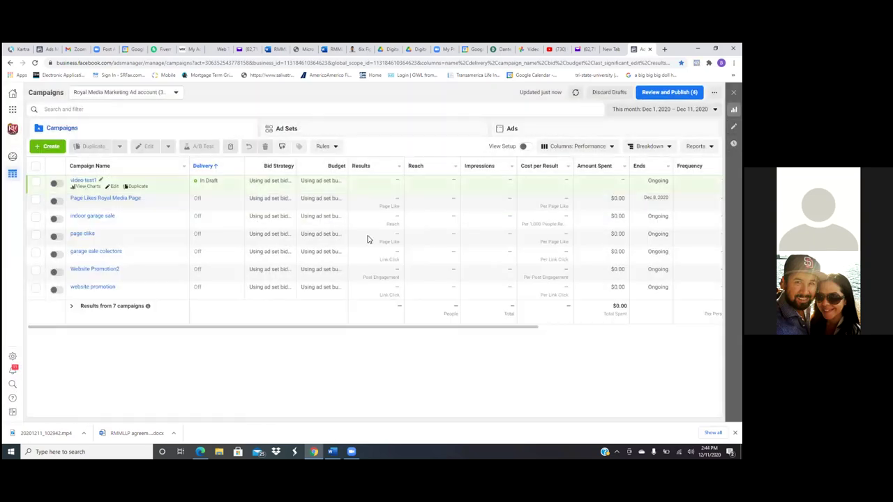
Delete the draft ad "New Ad test video 1" from the account's list of ads.
left_click(511, 129)
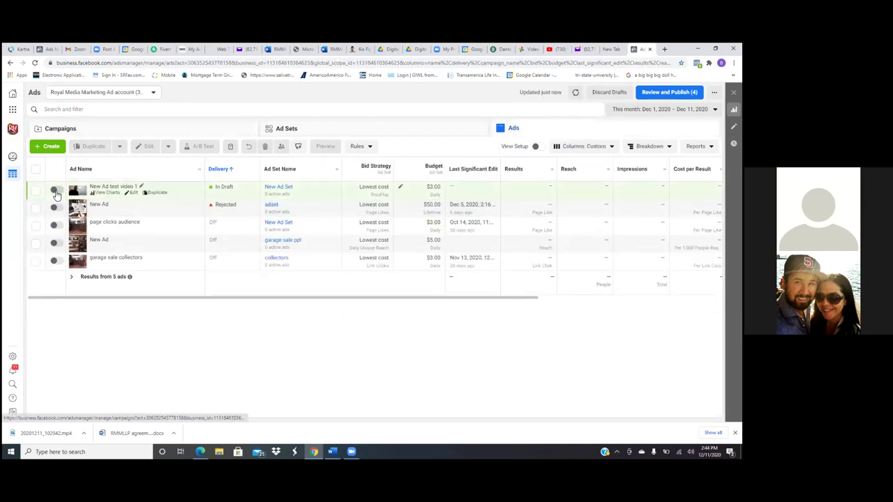
left_click(59, 193)
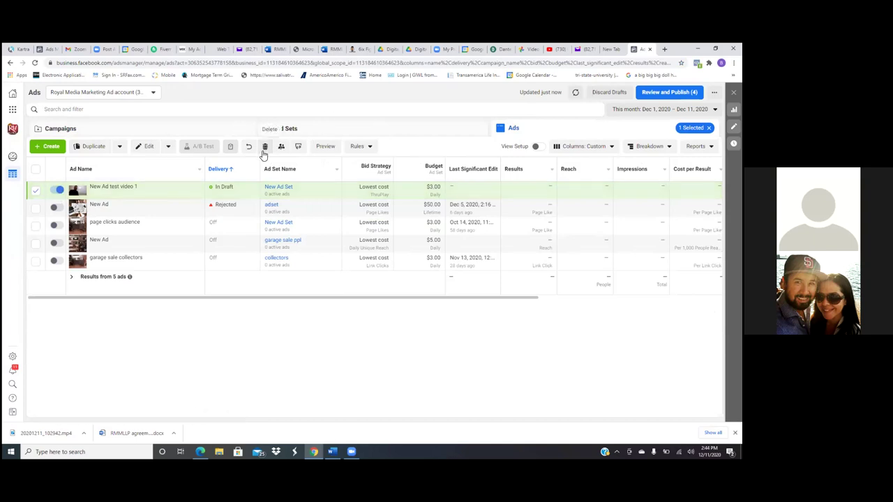
left_click(264, 148)
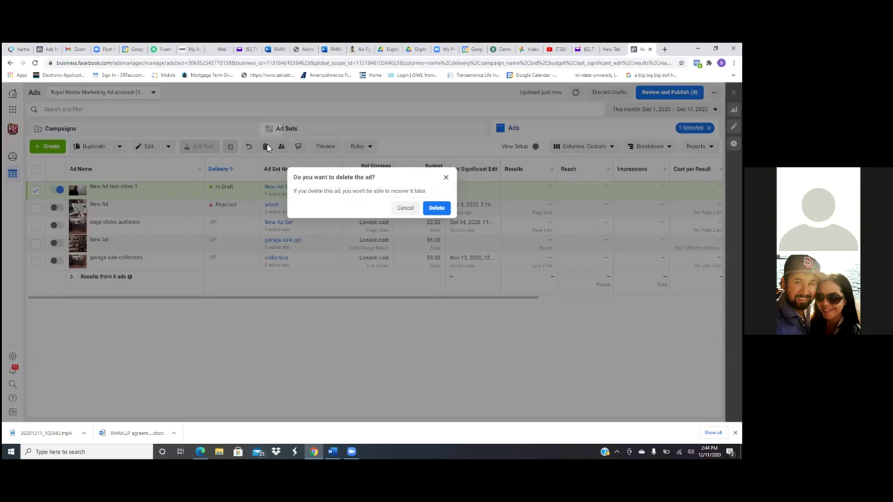
left_click(439, 209)
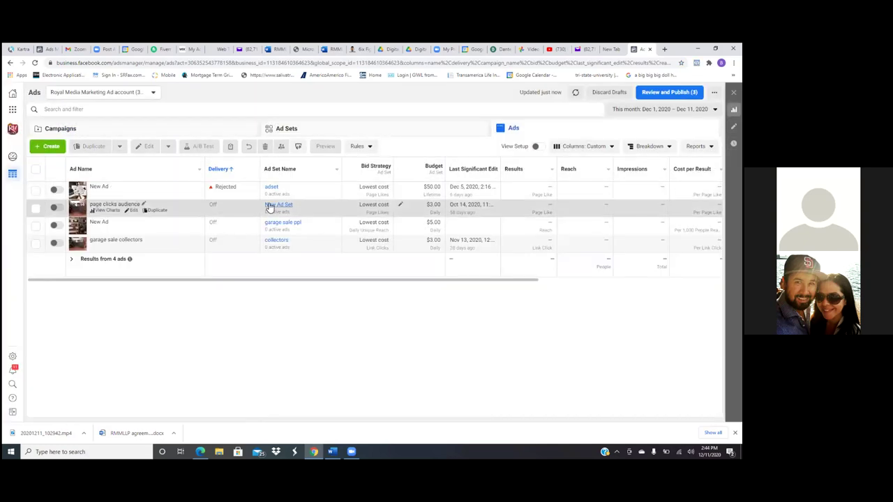
Check why the rejected ad "New Ad" was refused and open that ad for editing.
mouse_move(218, 197)
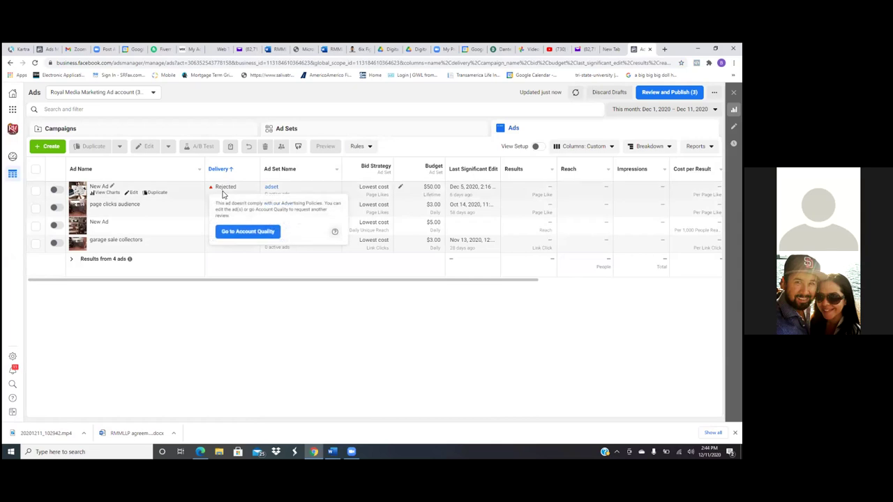
left_click(224, 195)
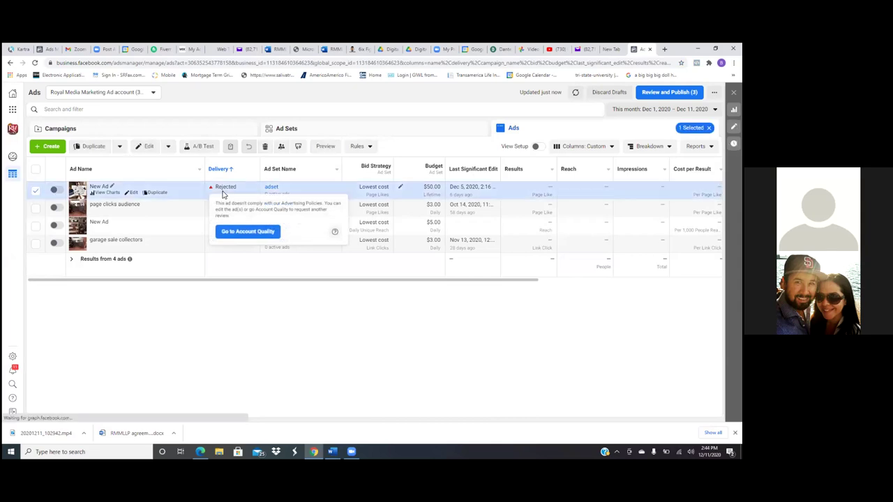
left_click(132, 193)
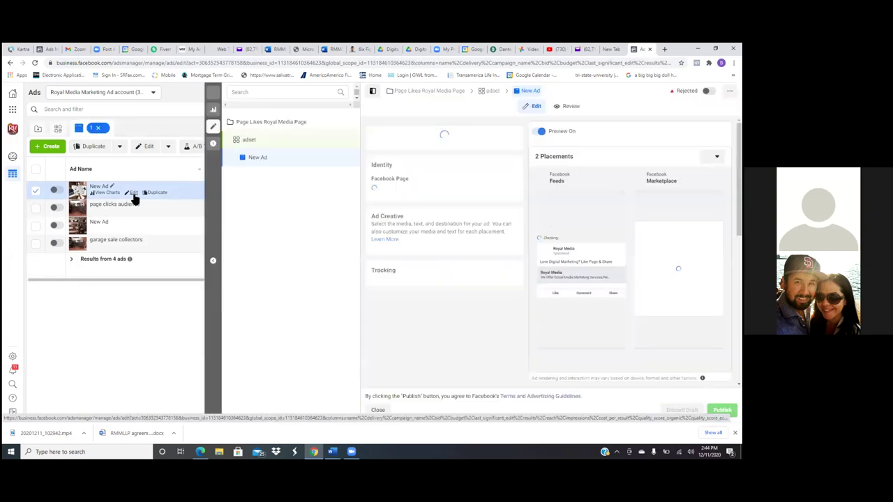
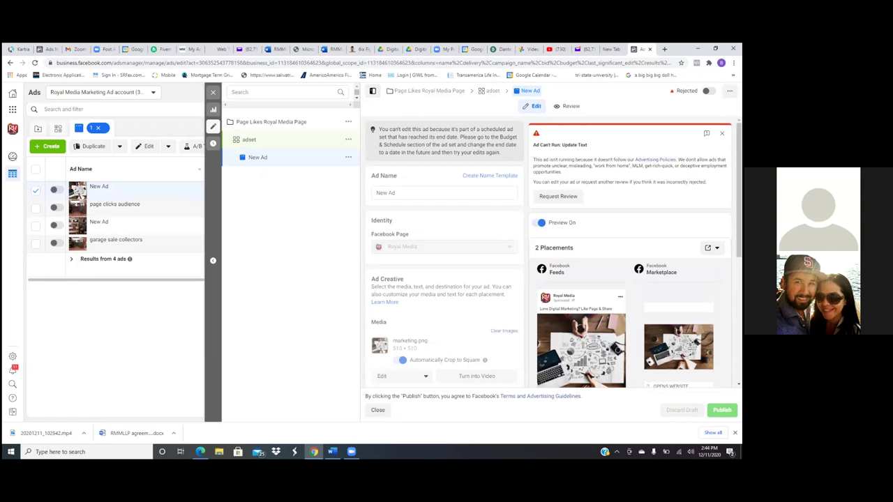
Close the rejected ad's notice and editor, and create a new campaign with the Video views objective.
left_click(721, 133)
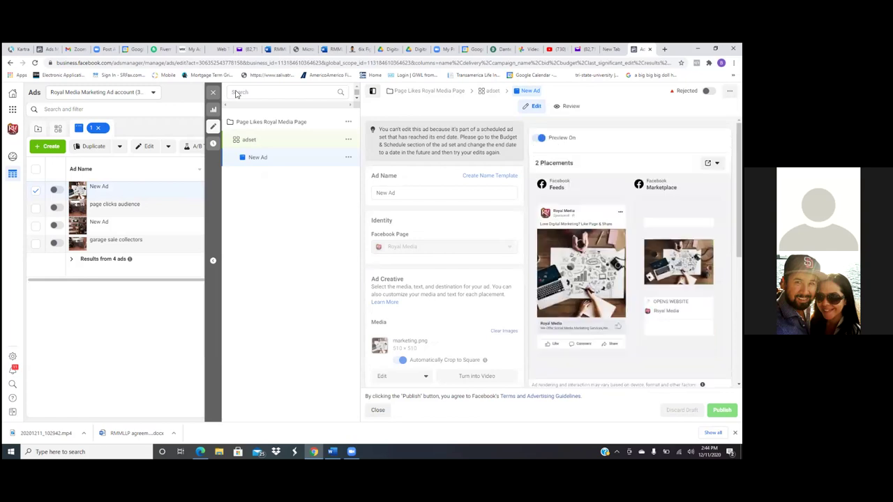
left_click(214, 92)
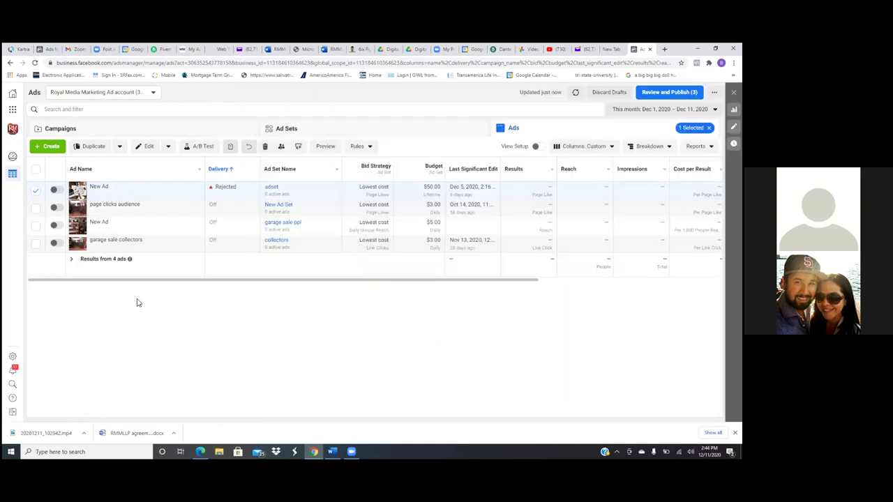
left_click(42, 182)
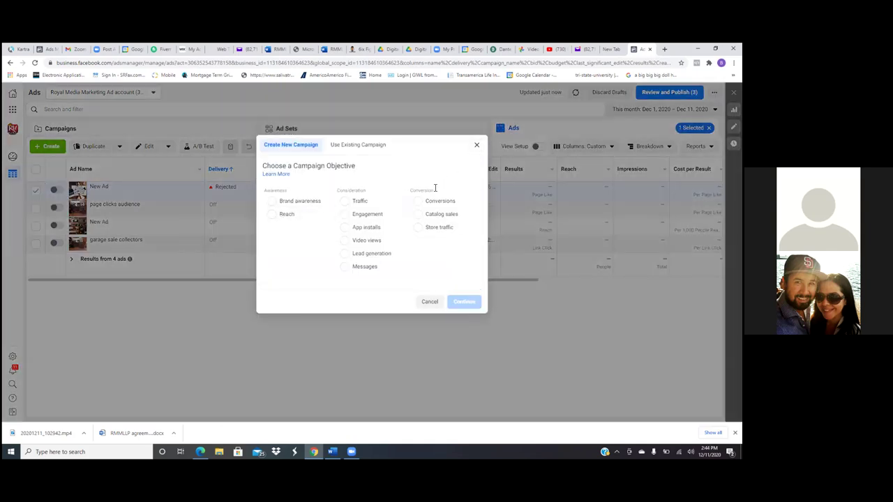
left_click(346, 242)
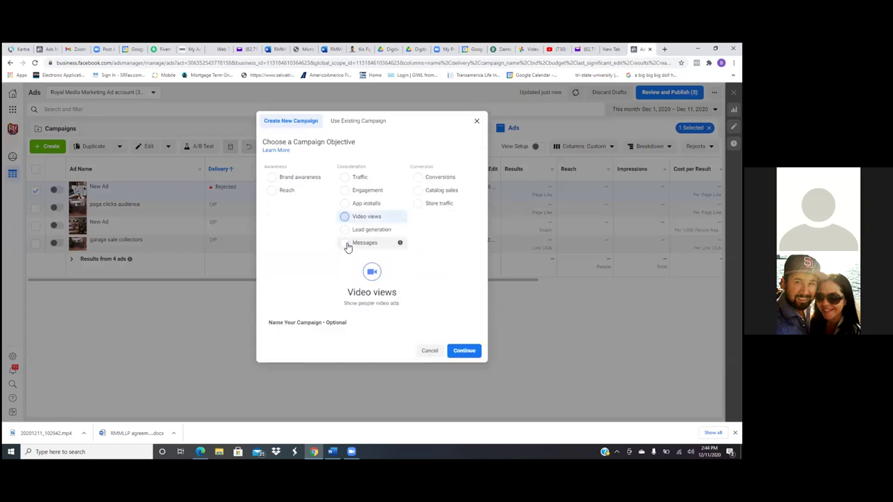
left_click(462, 352)
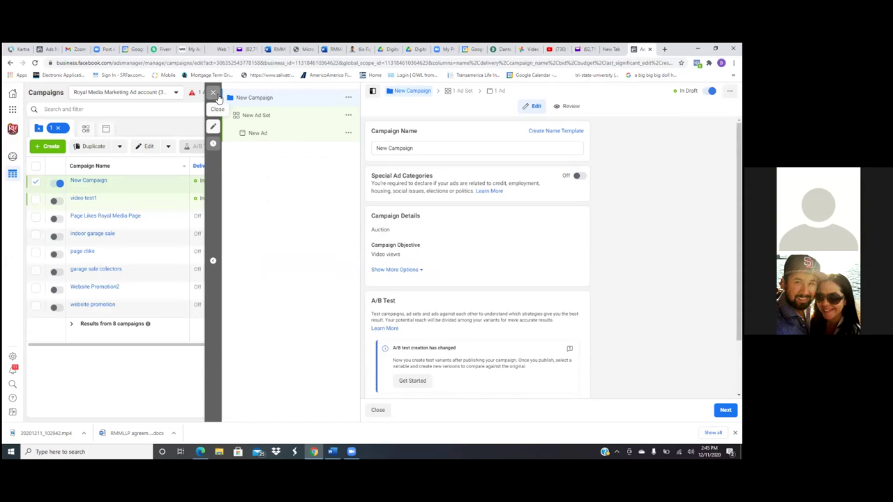
Rename the new campaign as "Intro Video Views Royal Media".
left_click(435, 152)
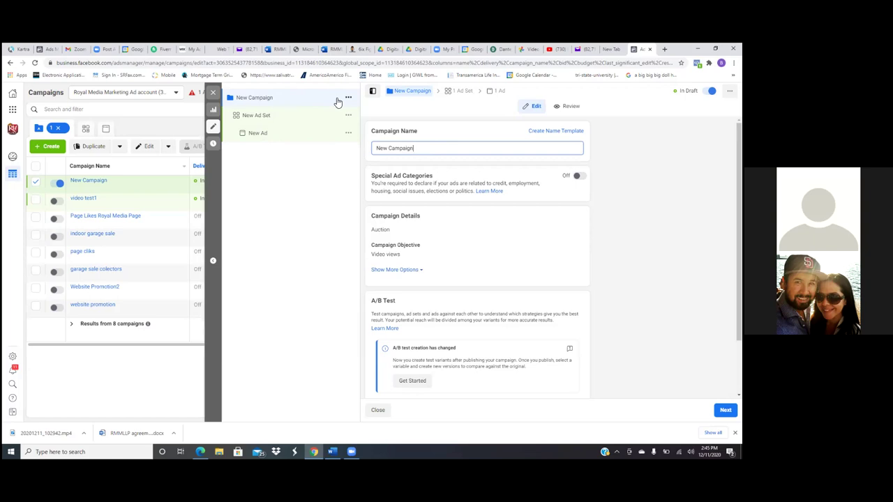
left_click(428, 147)
key("BackSpace")
key("BackSpace")
key("BackSpace")
key("BackSpace")
key("BackSpace")
key("BackSpace")
key("BackSpace")
key("BackSpace")
key("BackSpace")
key("BackSpace")
key("BackSpace")
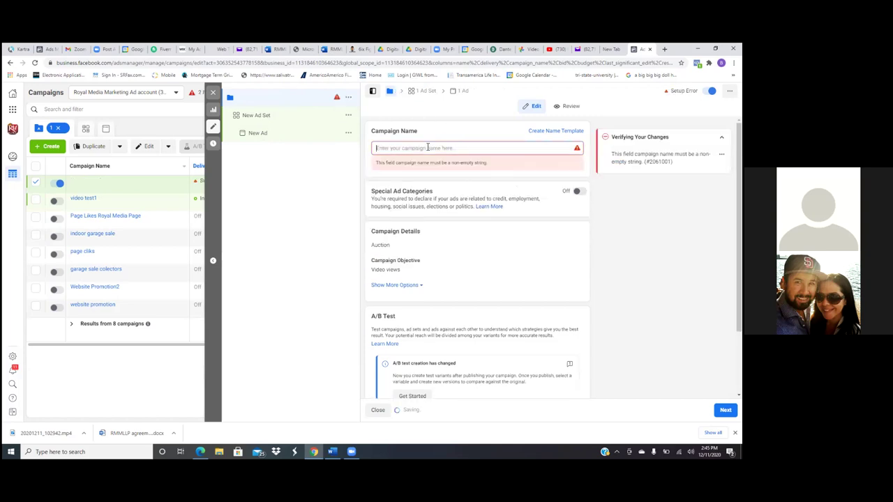
type("Intro Vid")
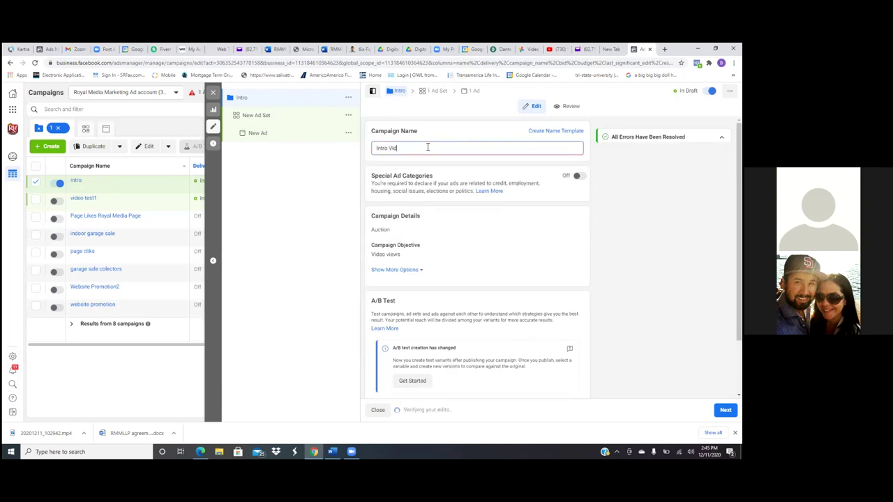
type("eo Views")
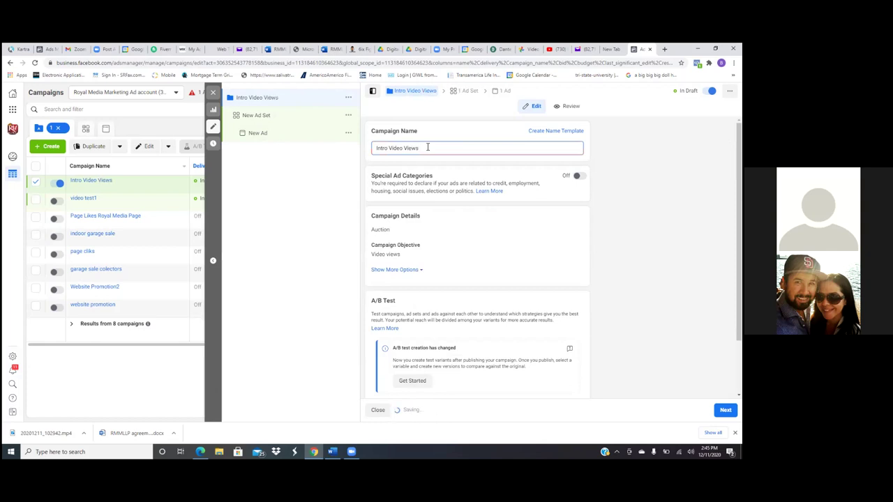
type(" Royal Media")
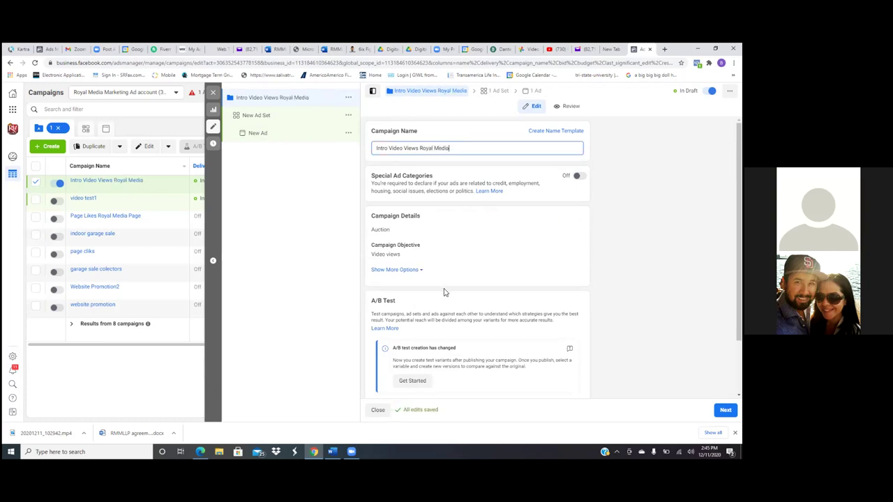
Continue to the campaign's ad set settings and clear the default ad set name.
left_click(739, 231)
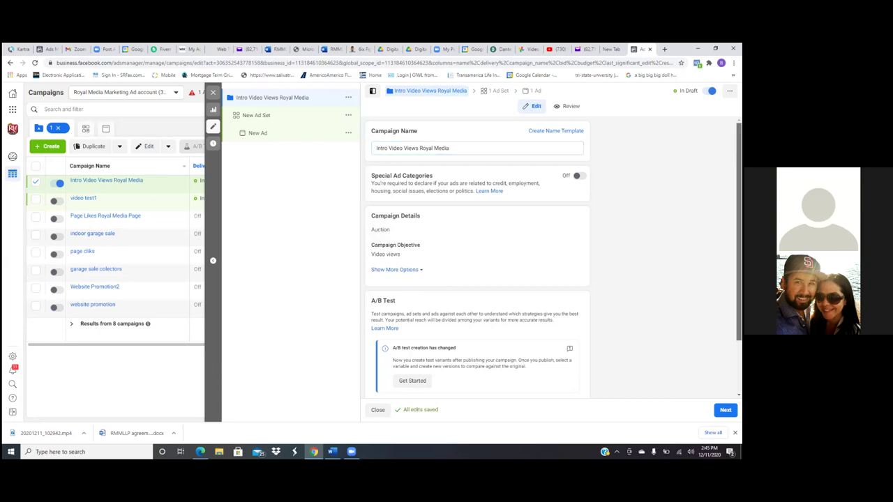
scroll(738, 230, "down", 1)
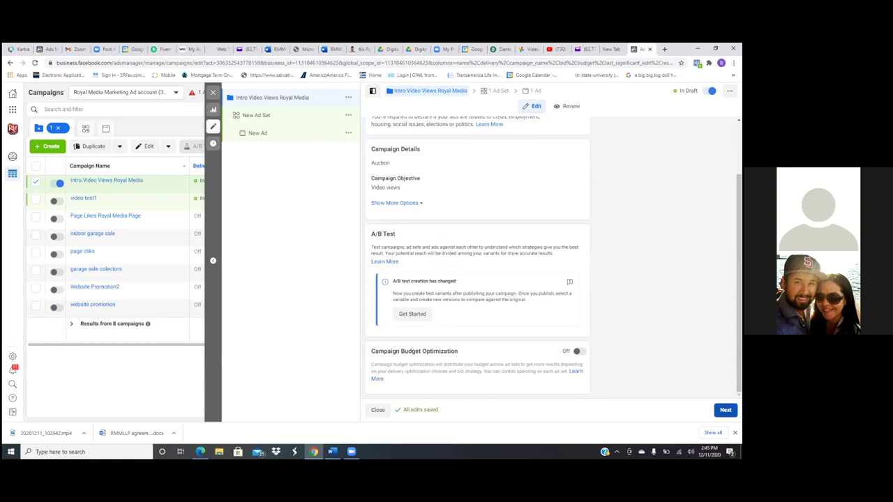
left_click(726, 410)
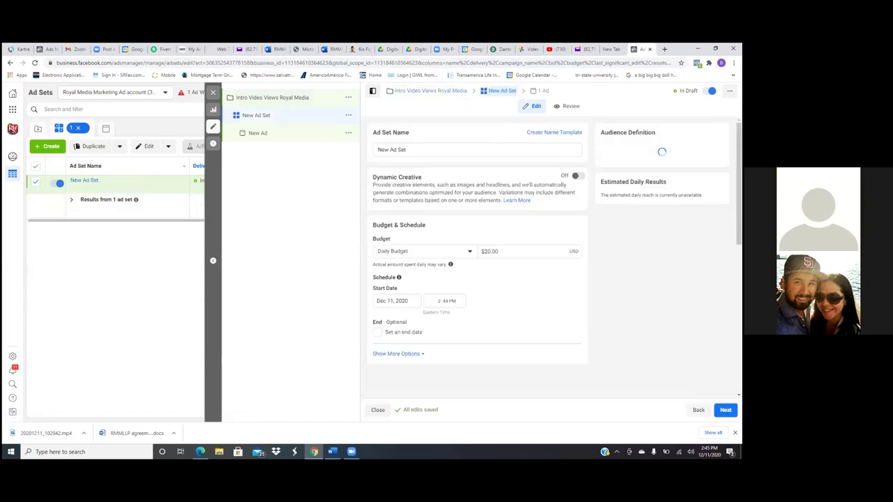
left_click(421, 150)
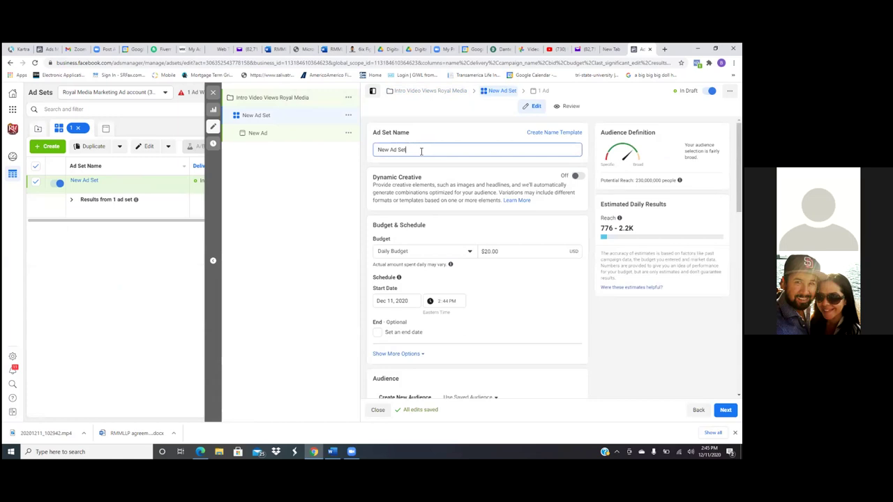
key("BackSpace")
key("BackSpace")
key("BackSpace")
key("BackSpace")
key("BackSpace")
key("BackSpace")
key("BackSpace")
key("BackSpace")
key("BackSpace")
key("BackSpace")
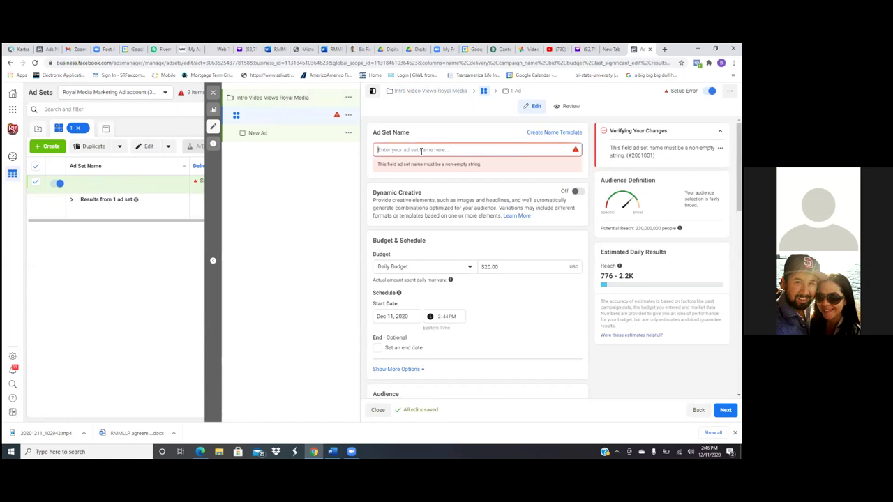
type("N")
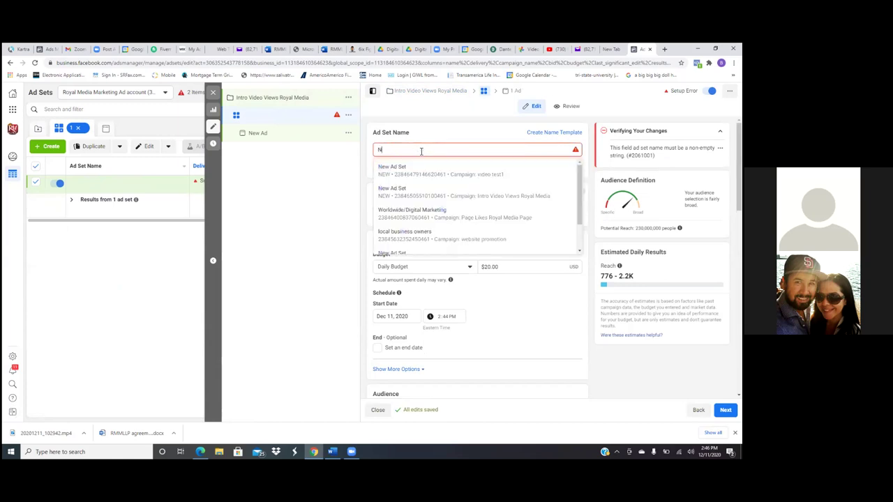
type("YC")
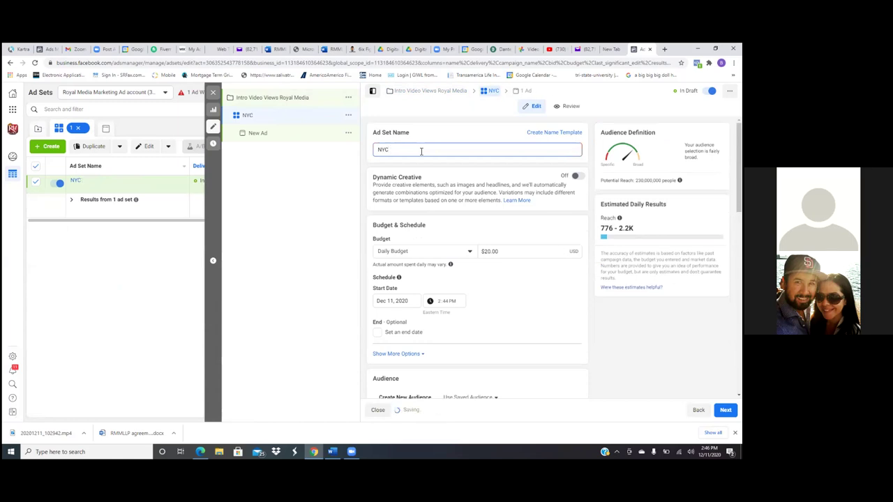
key("BackSpace")
key("BackSpace")
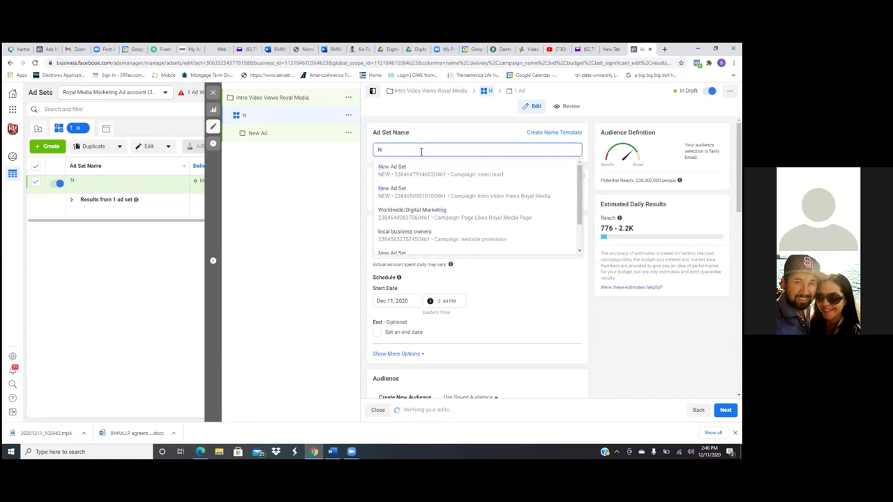
type("ew")
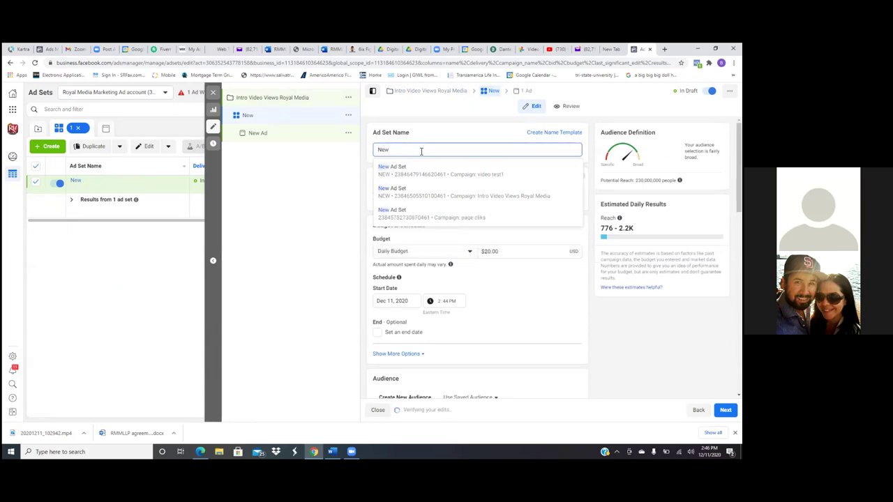
type(" Yor")
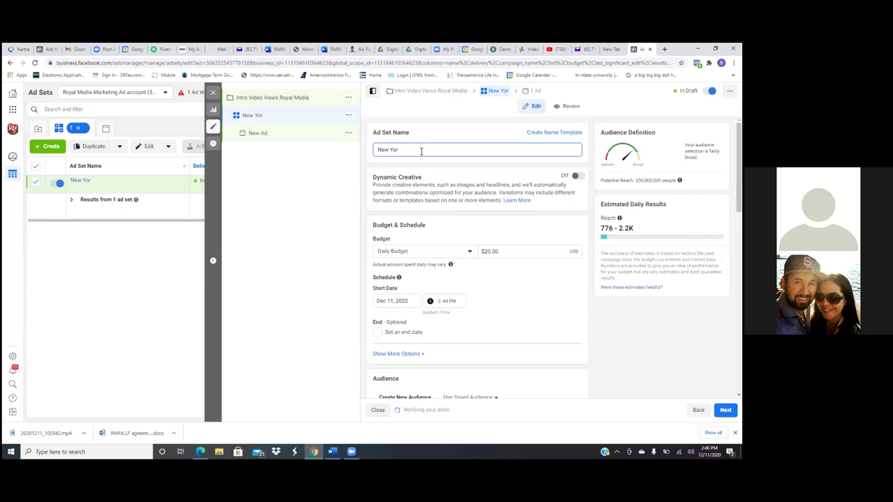
key("BackSpace")
key("BackSpace")
key("BackSpace")
key("BackSpace")
key("BackSpace")
key("BackSpace")
key("BackSpace")
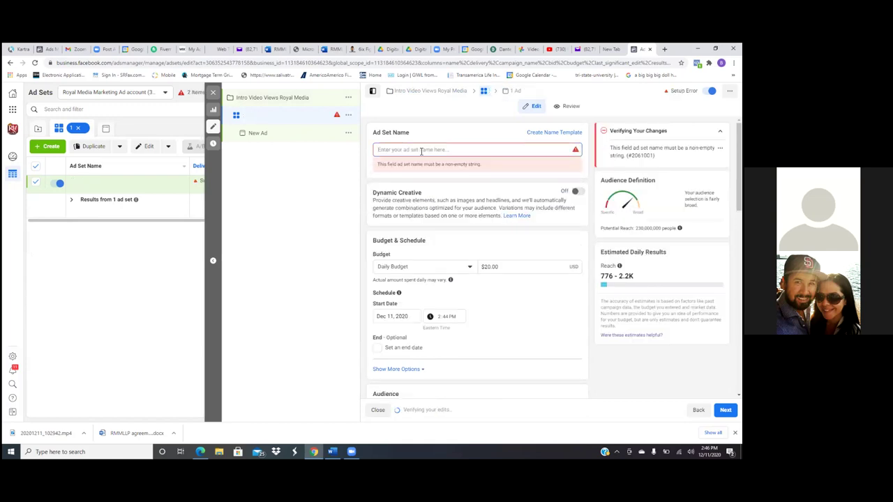
type("u")
key("BackSpace")
type("ne")
key("BackSpace")
key("BackSpace")
Name the ad set "New York City Restaurants".
type("New york City")
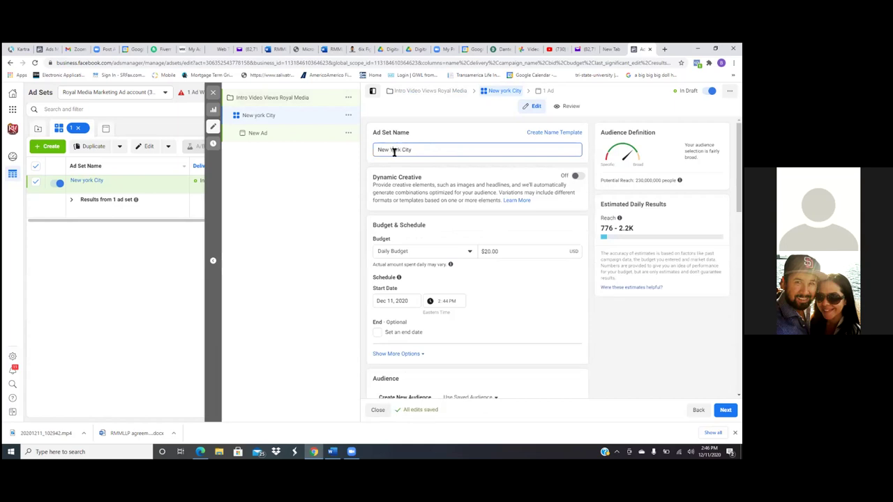
left_click(394, 152)
key("BackSpace")
type("Y")
left_click(427, 147)
type("Restaurants")
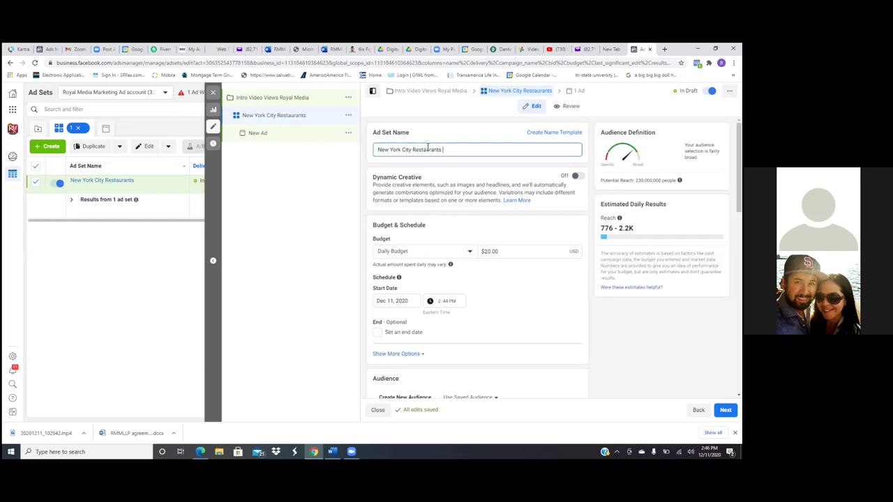
Set the ad set's daily budget to $20.
left_click(497, 251)
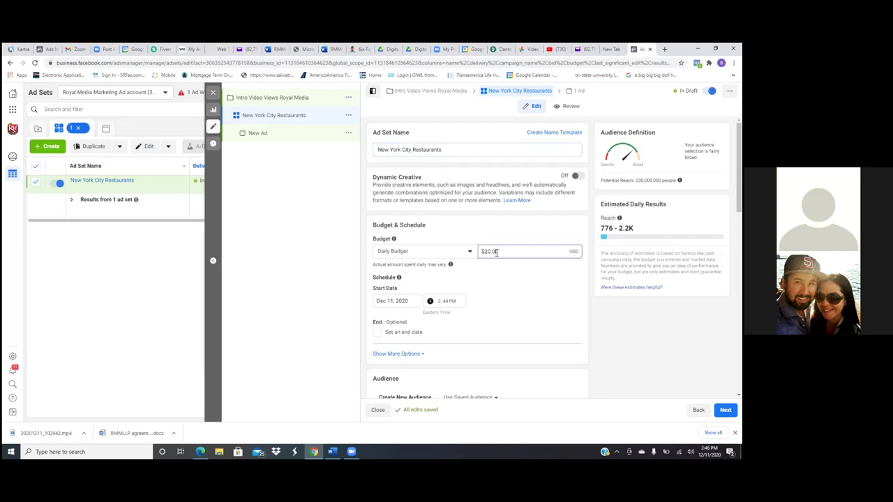
double_click(500, 250)
key("BackSpace")
type("20")
Switch the ad set to a lifetime budget and set the amount to $90.
left_click(470, 255)
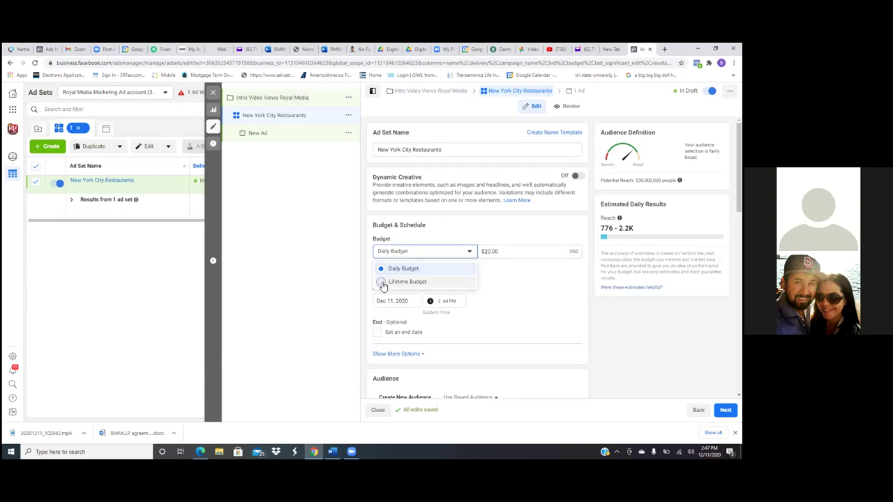
left_click(382, 284)
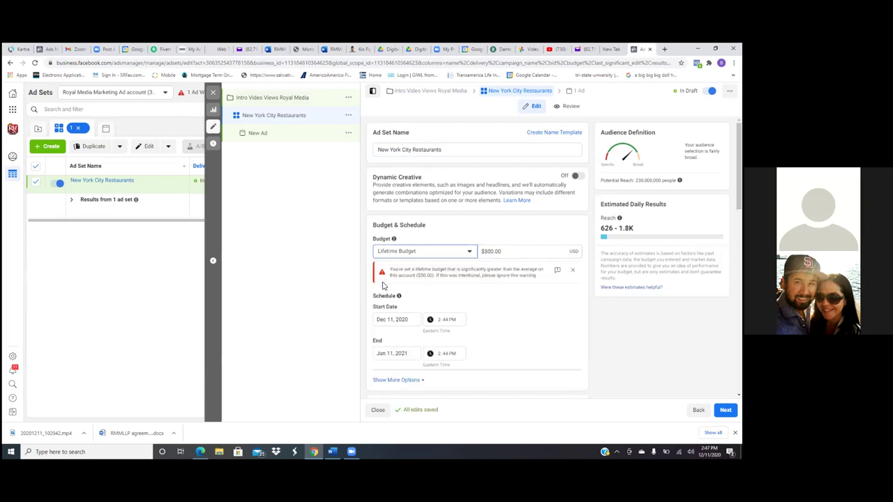
left_click(548, 256)
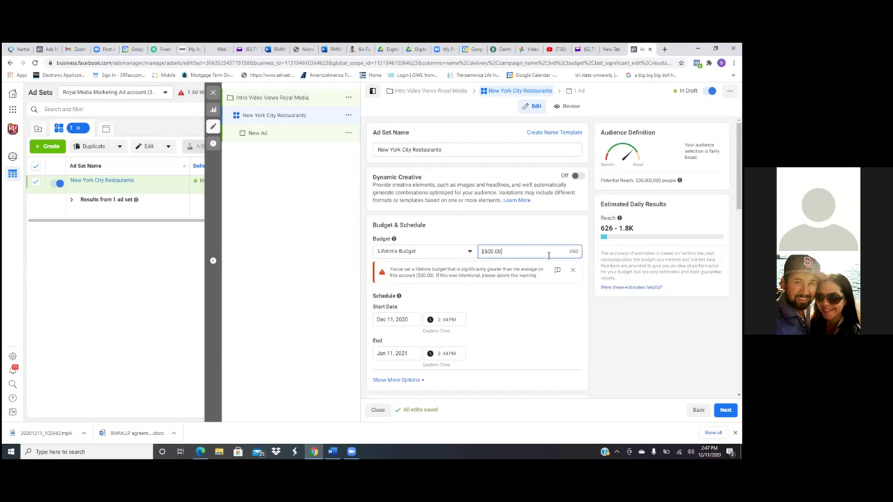
key("BackSpace")
key("BackSpace")
key("BackSpace")
key("BackSpace")
key("BackSpace")
key("BackSpace")
type("90")
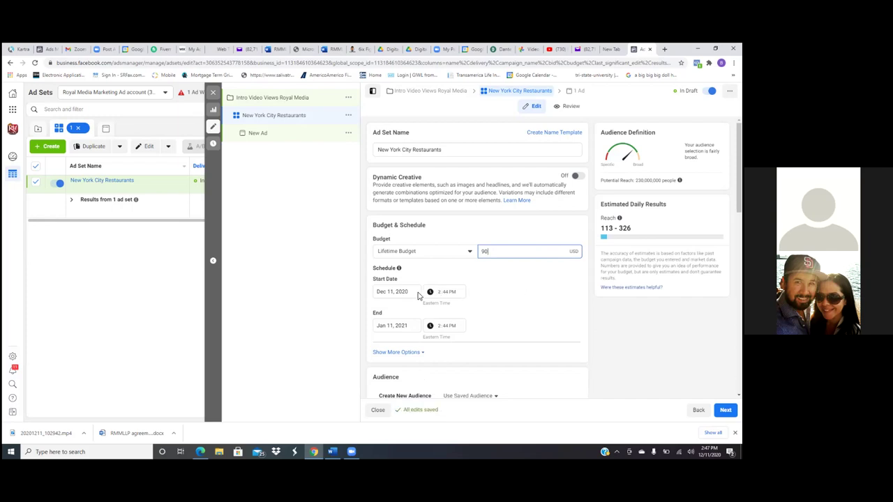
Set the ad set's start date to December 12, 2020 and its start time to 6:00 AM.
left_click(397, 292)
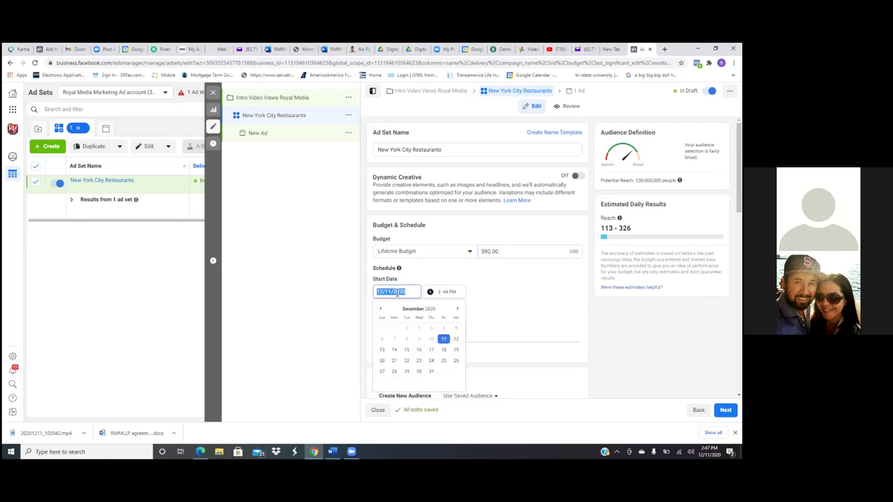
left_click(456, 341)
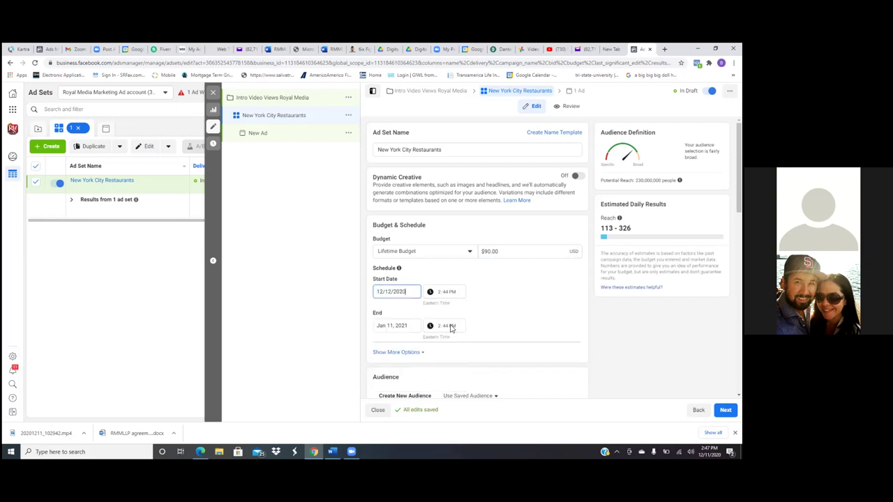
left_click(436, 293)
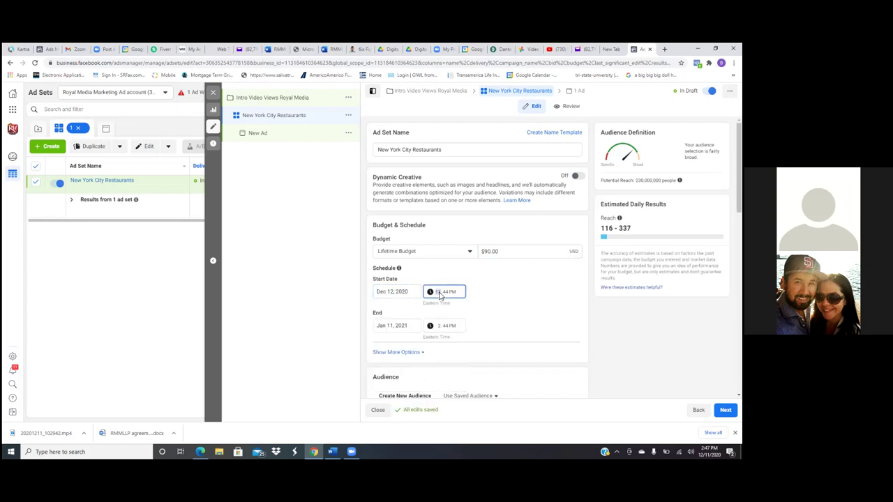
key("BackSpace")
Check the ad set's end date and set its end time to 6:00 AM.
left_click(389, 327)
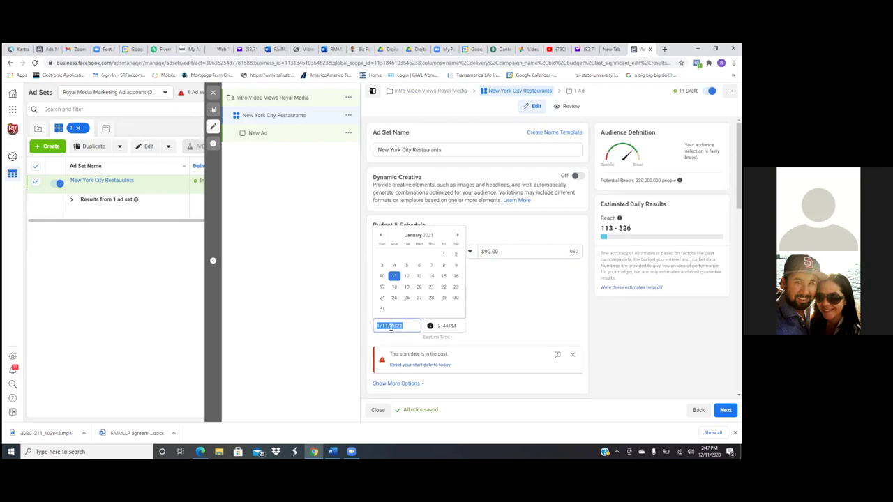
left_click(440, 328)
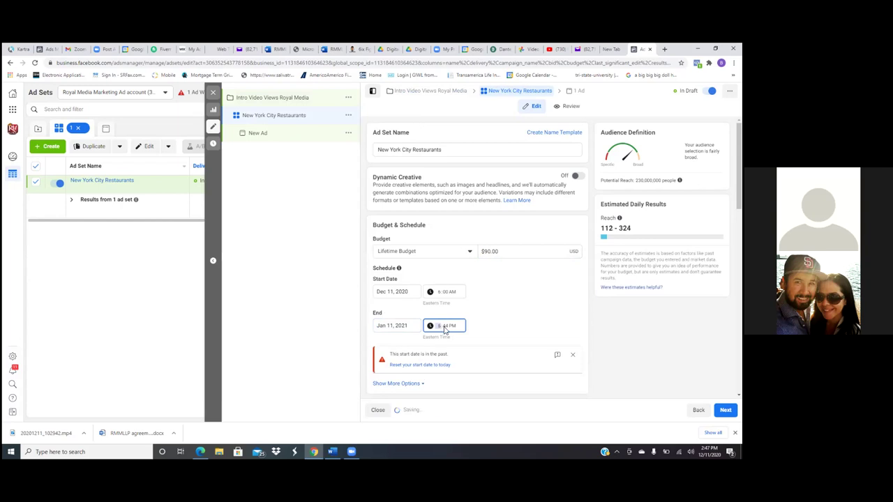
type("600")
left_click(452, 328)
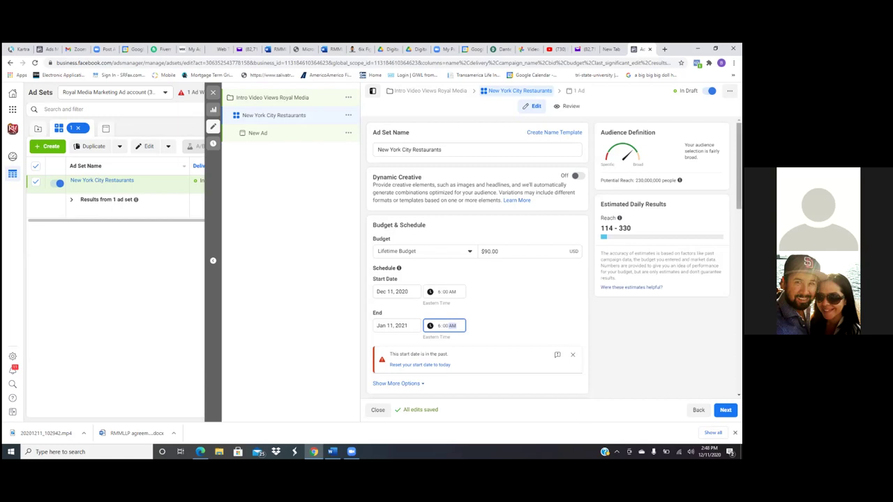
Correct the ad set's start date so it is not in the past, with the schedule ending January 12, 2021.
left_click(738, 167)
left_click_drag(739, 168, 739, 170)
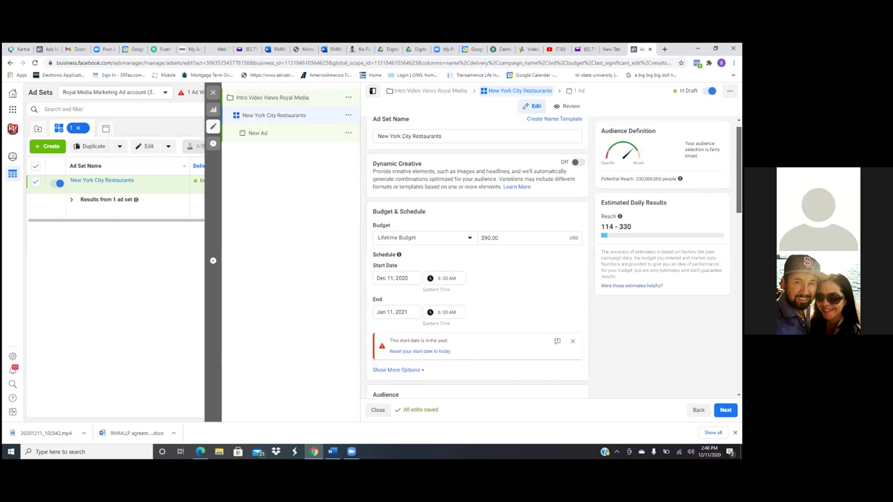
left_click_drag(739, 171, 739, 168)
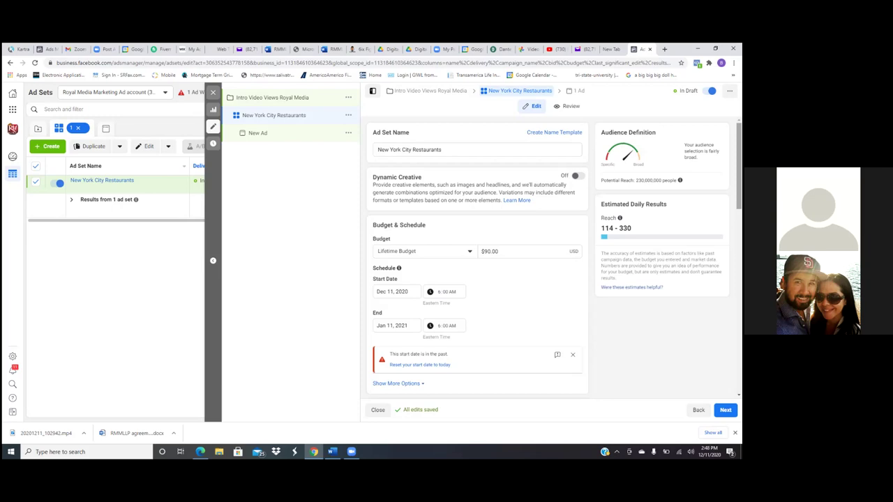
left_click(394, 293)
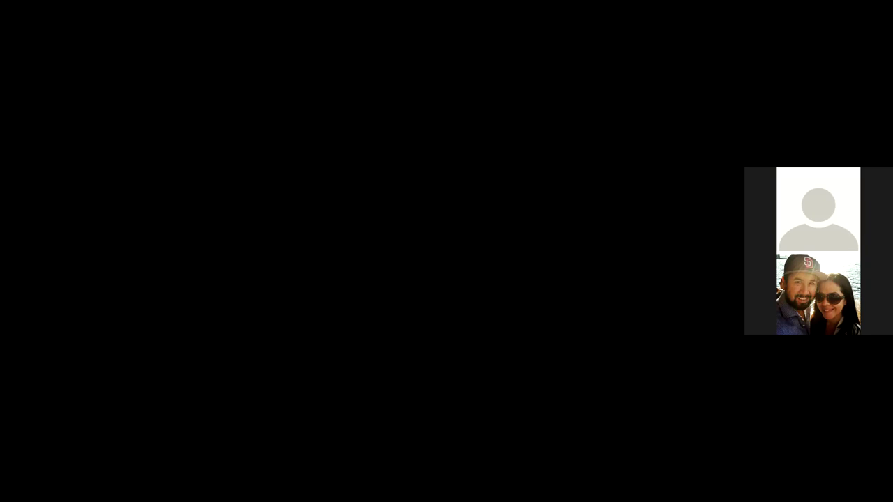
Remove United States from the audience's targeted locations.
scroll(554, 256, "down", 5)
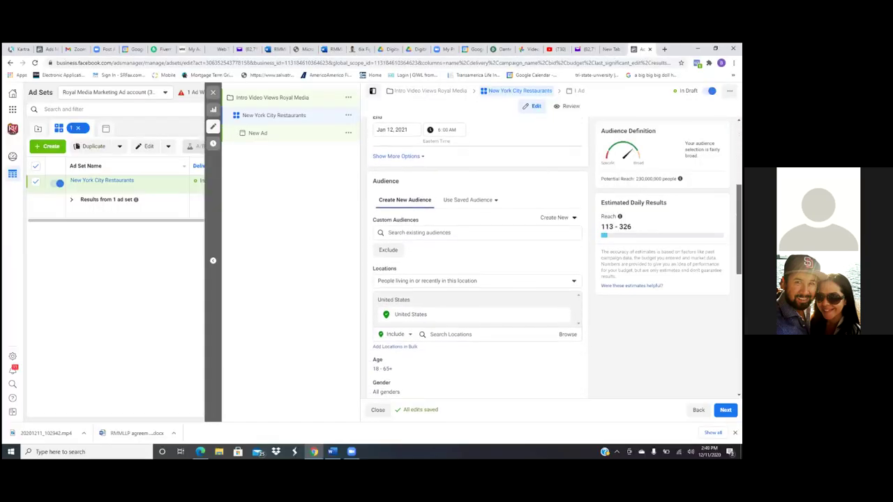
scroll(555, 256, "down", 1)
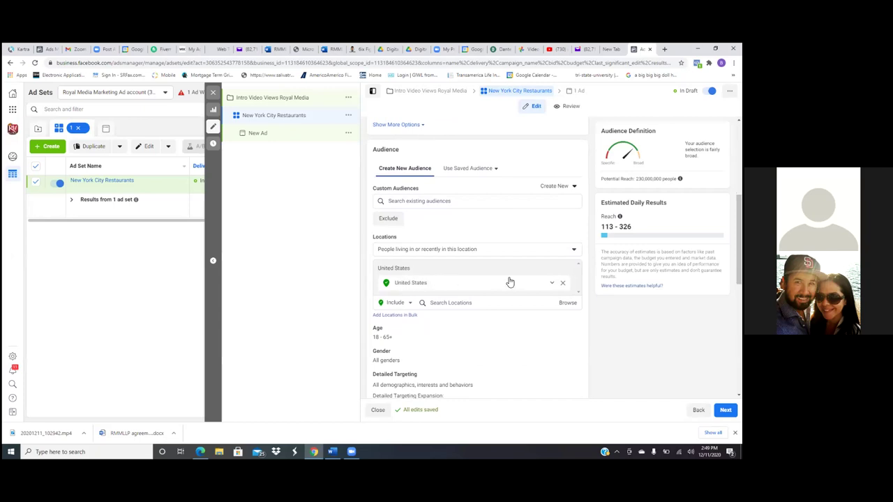
left_click(564, 285)
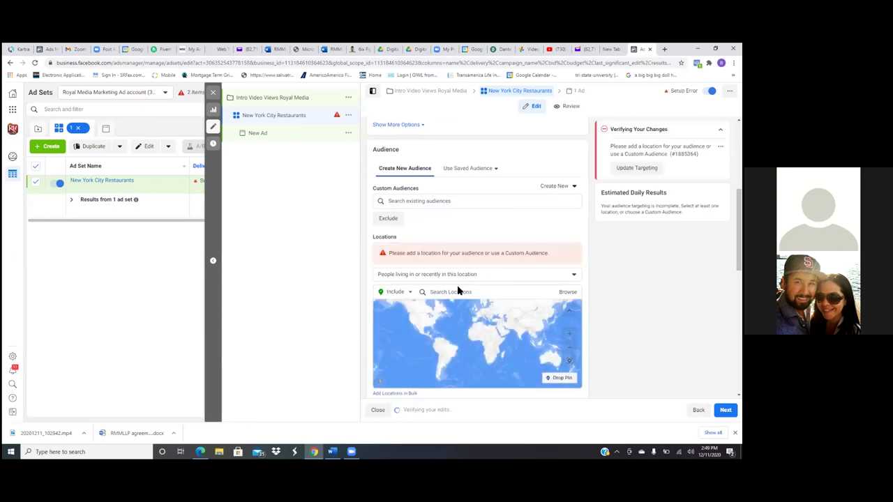
Add New York, New York as a targeted location and widen its radius to 50 mi.
left_click(455, 293)
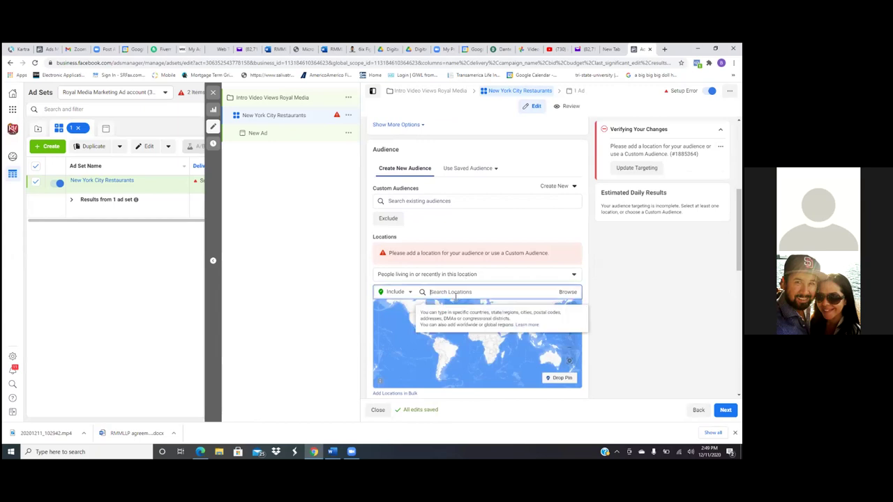
type("new")
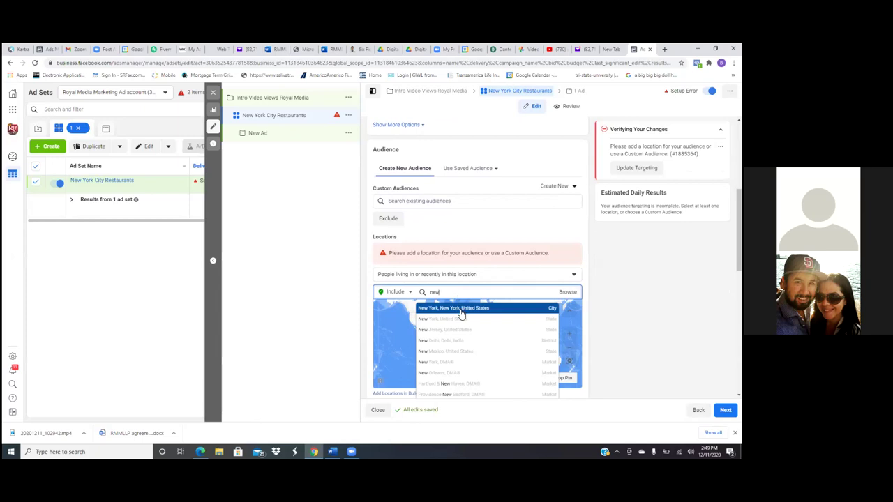
left_click(458, 312)
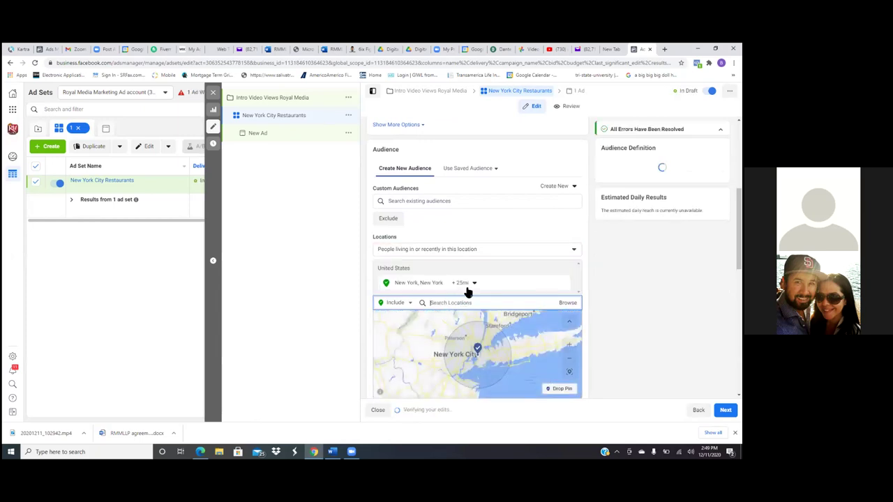
left_click(555, 285)
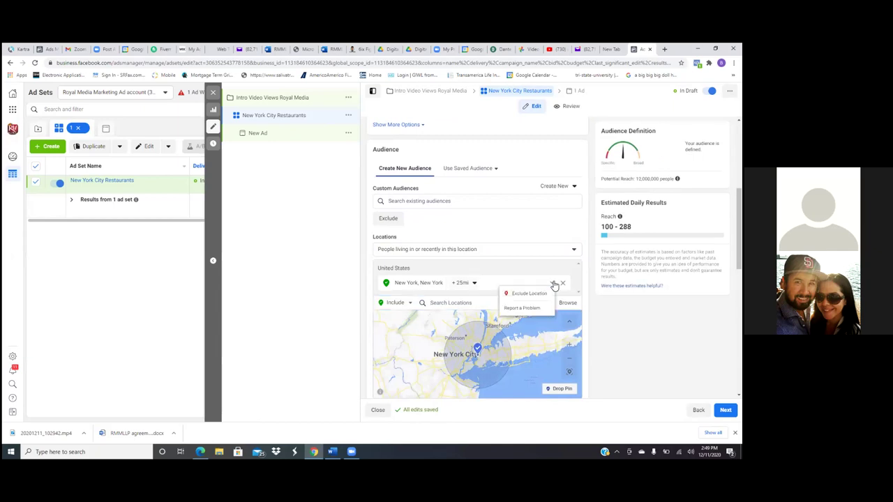
left_click(475, 285)
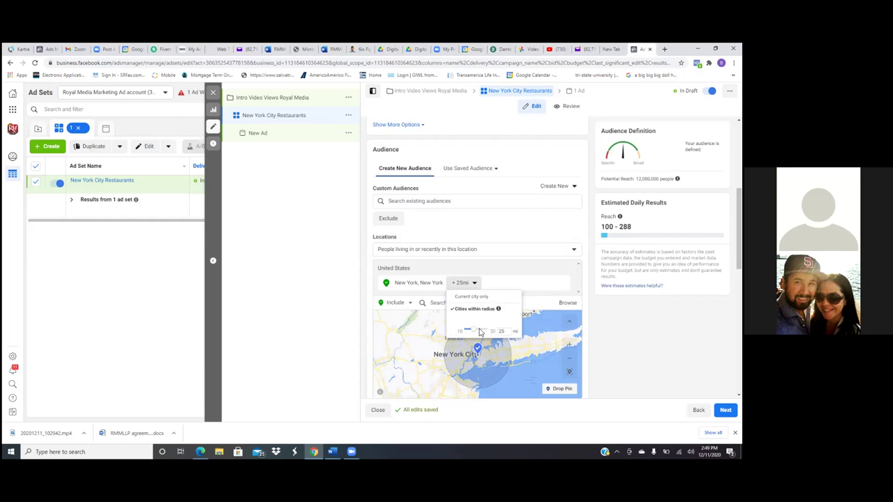
left_click_drag(474, 331, 494, 332)
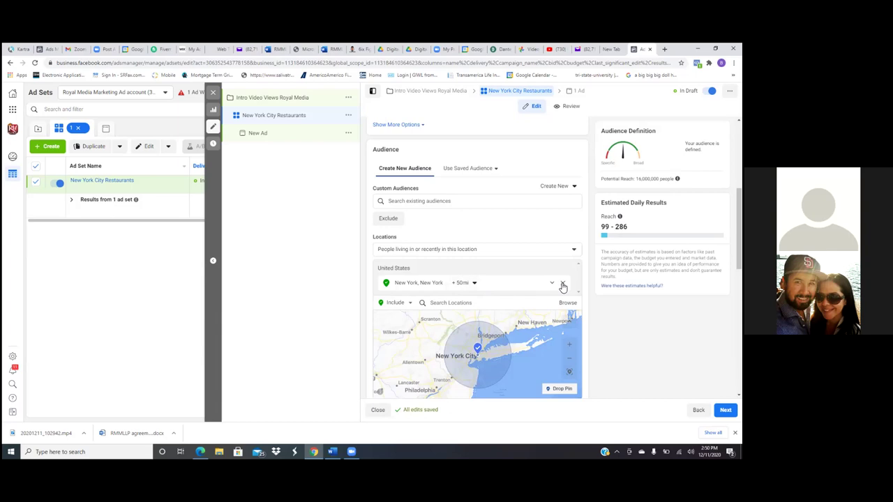
Replace the New York location with the city of Ridgefield Park, New Jersey.
left_click(563, 286)
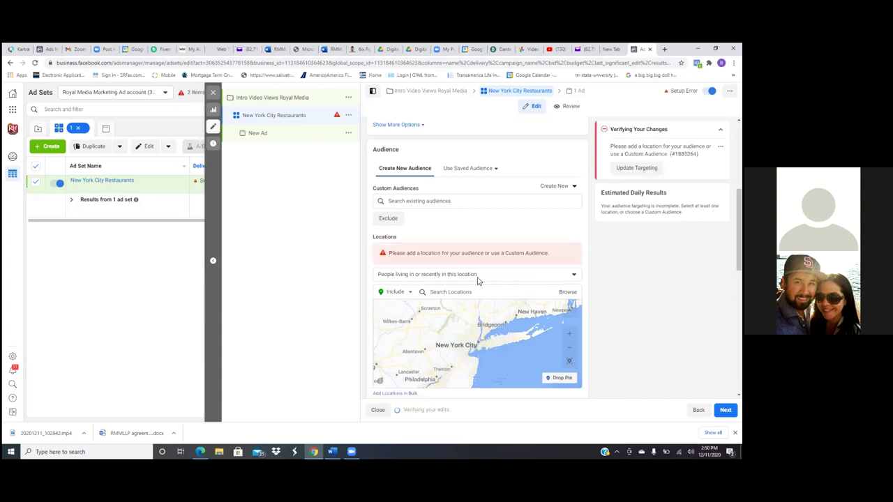
left_click(442, 292)
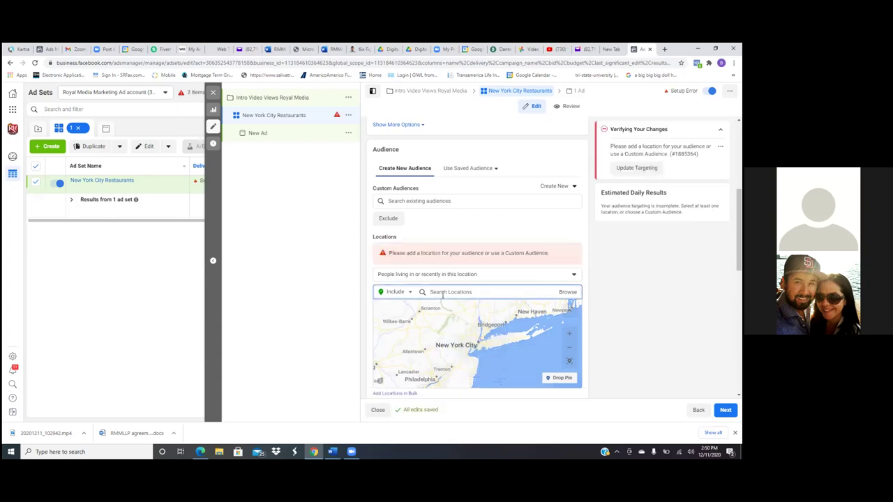
type("Ridge")
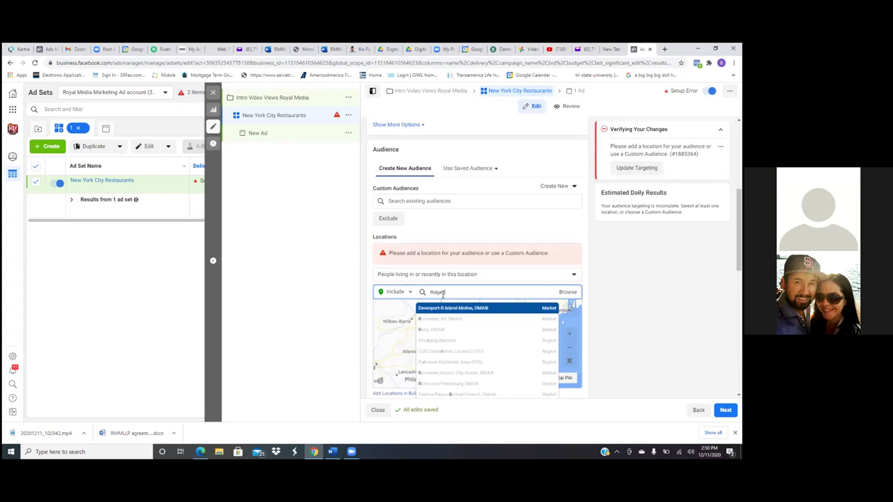
type("field")
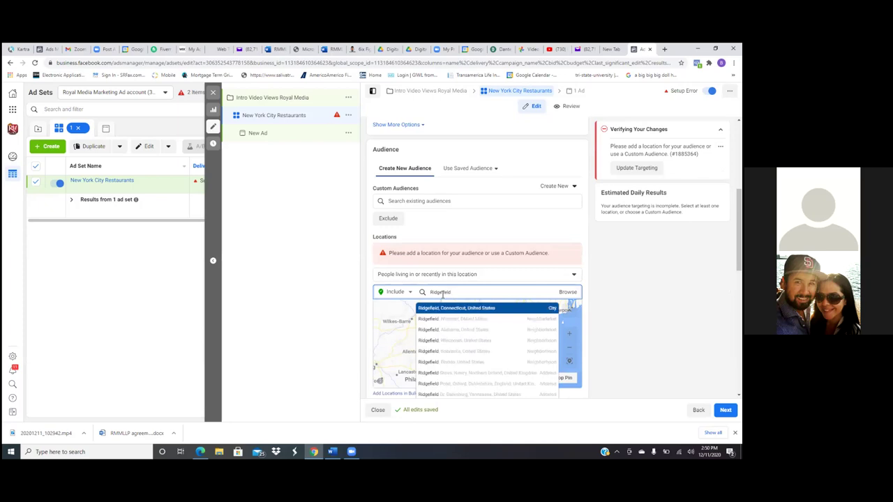
type(" Park")
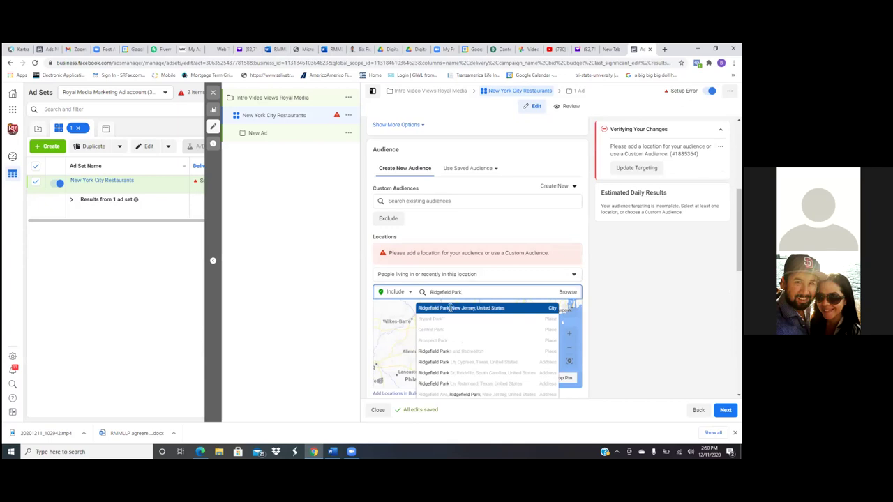
left_click(450, 308)
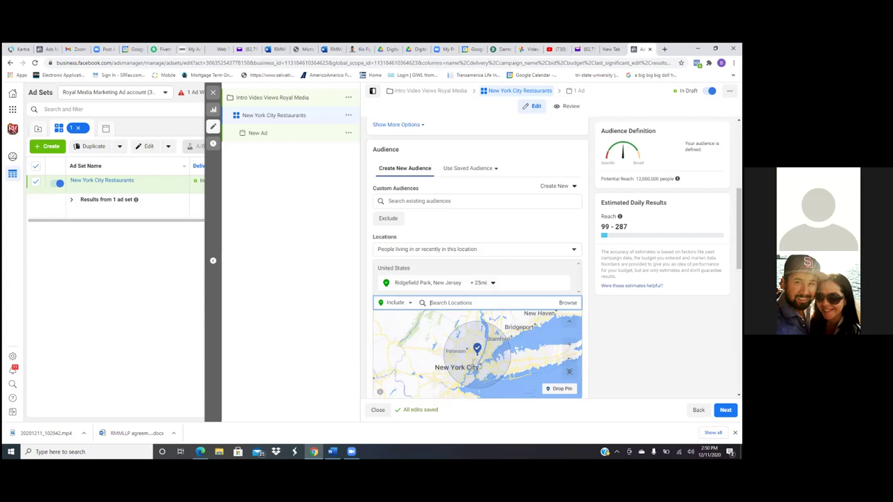
Set the audience's age range to 30 through 65+.
scroll(477, 259, "down", 3)
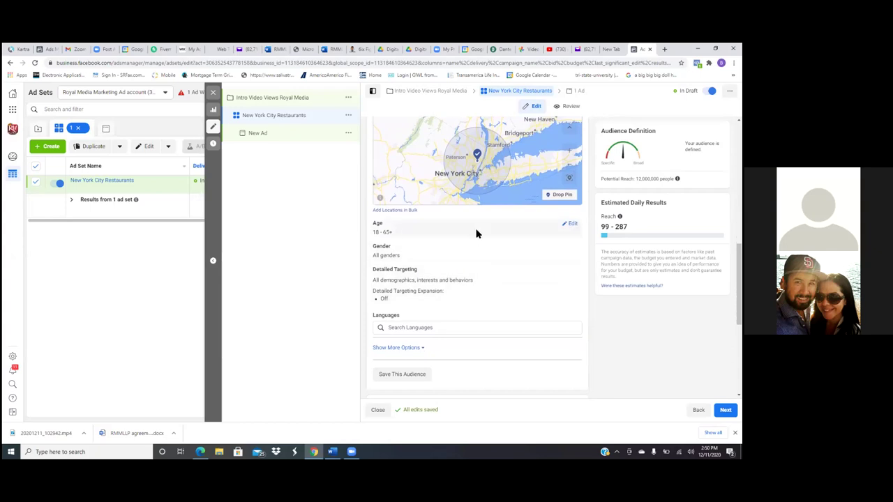
left_click(570, 224)
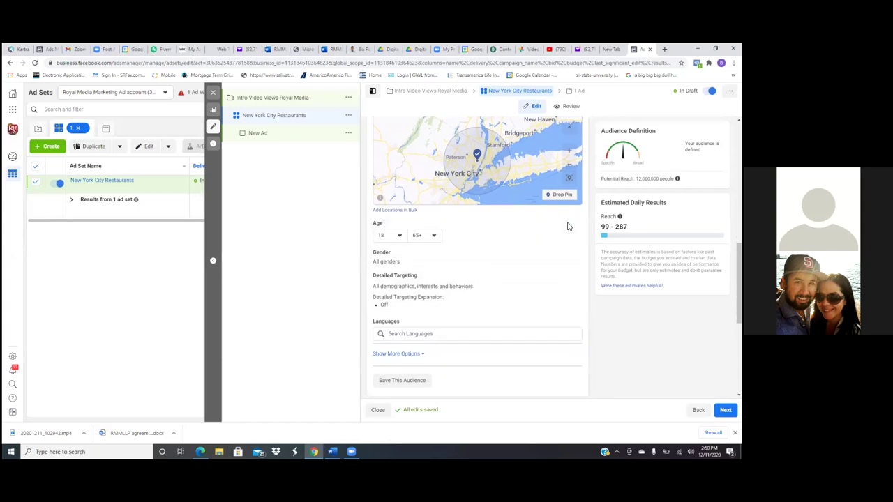
left_click(399, 235)
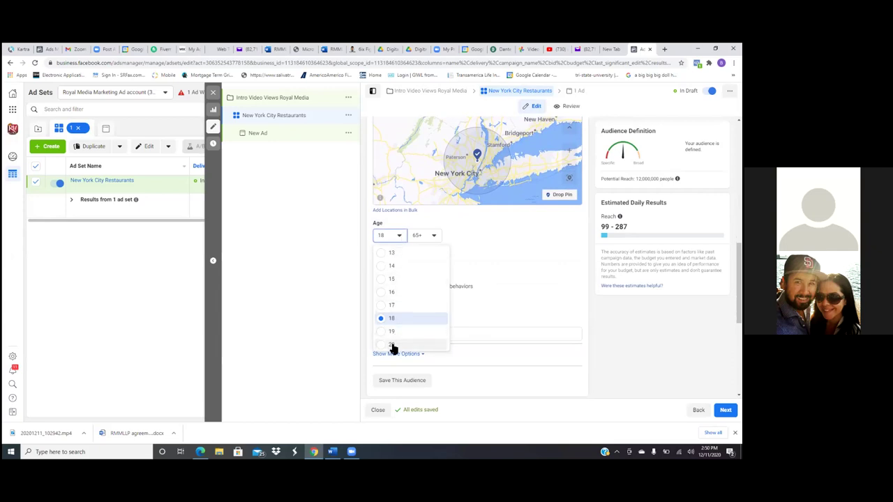
scroll(393, 349, "down", 4)
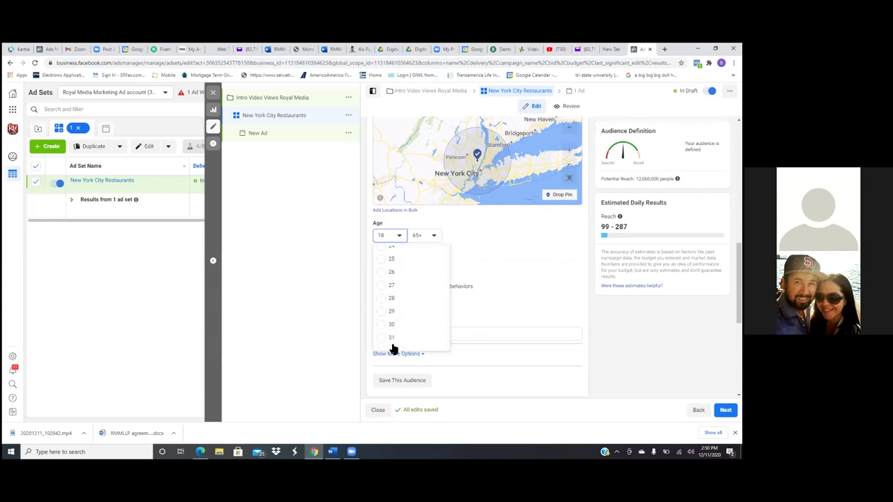
scroll(393, 349, "down", 2)
left_click(392, 349)
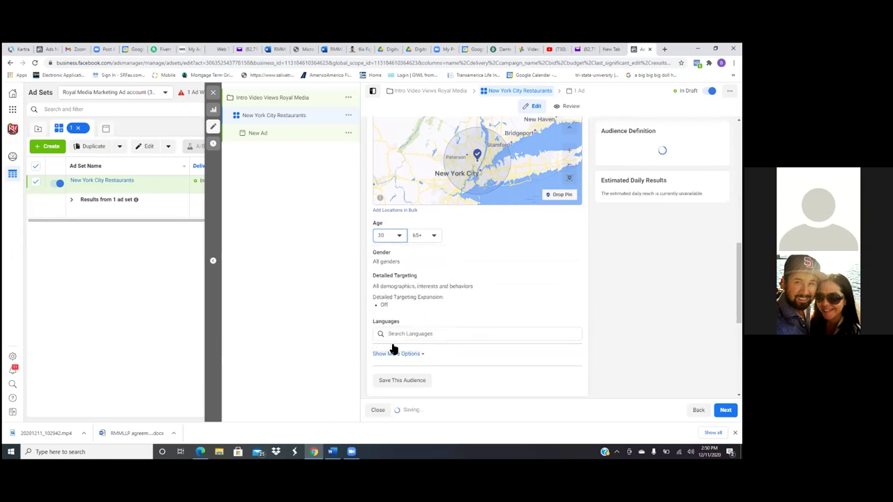
left_click(433, 237)
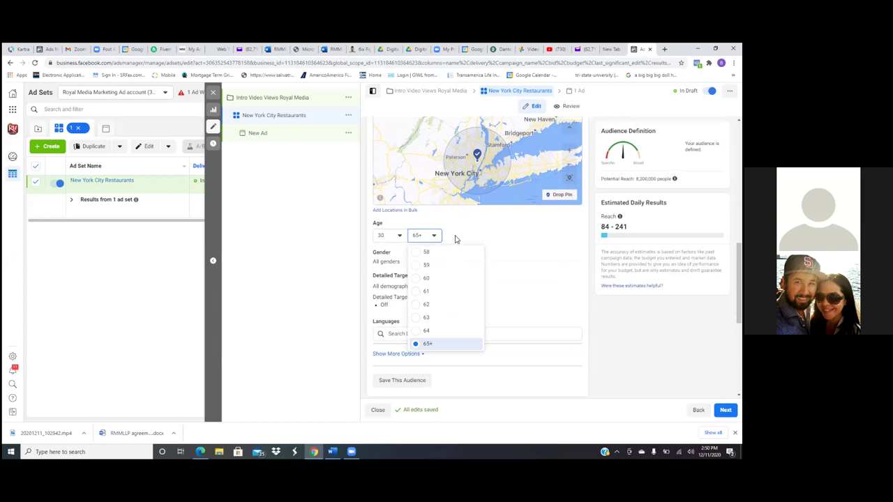
left_click(455, 239)
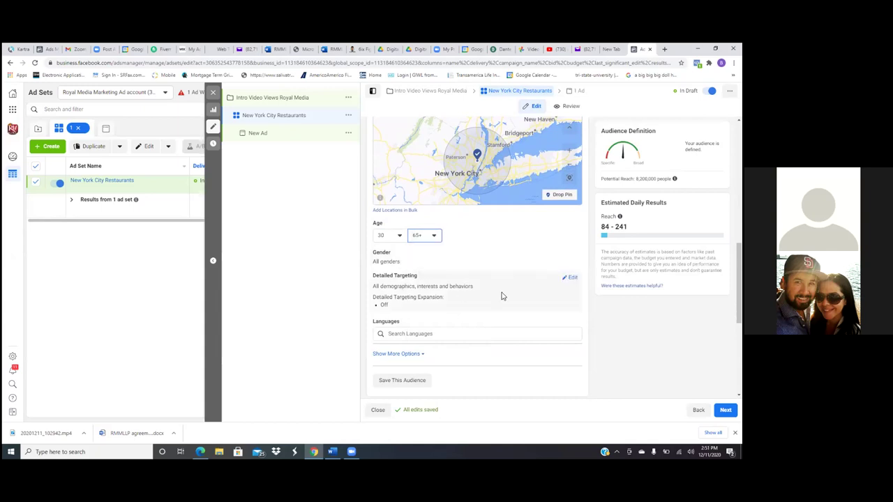
Add the job title Restaurant Owner to the audience's detailed targeting.
left_click(572, 279)
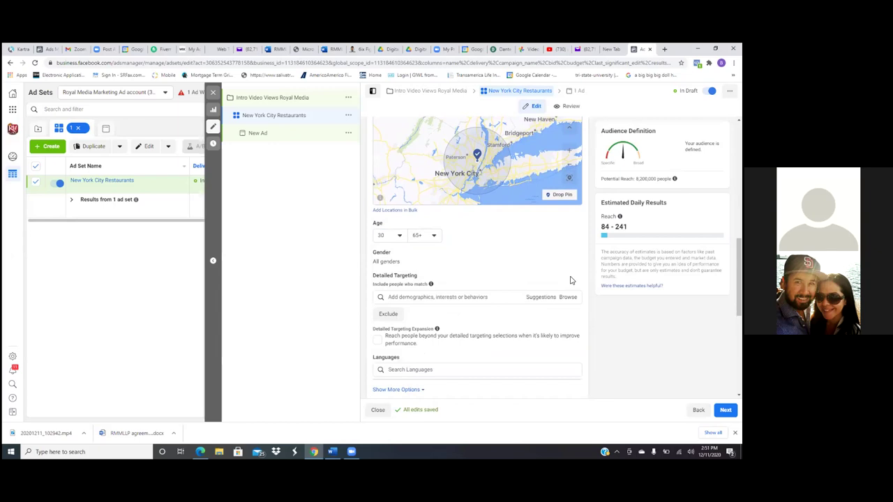
left_click(463, 298)
type("re")
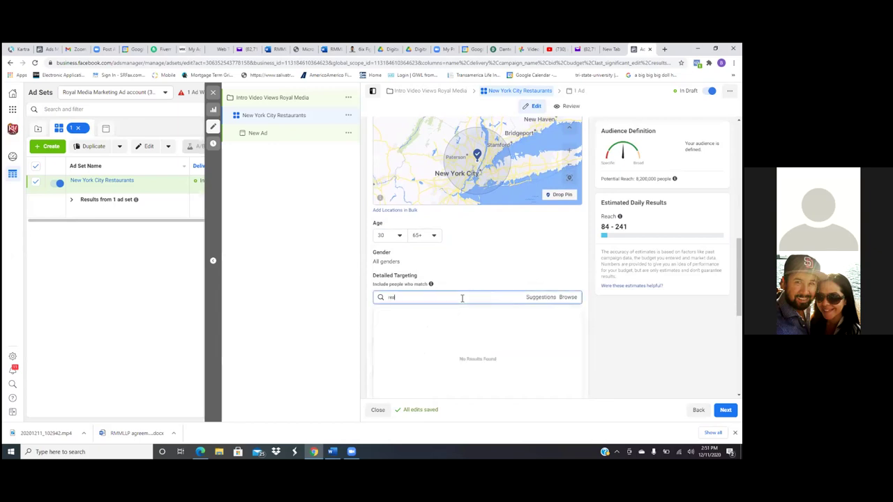
type("staurant")
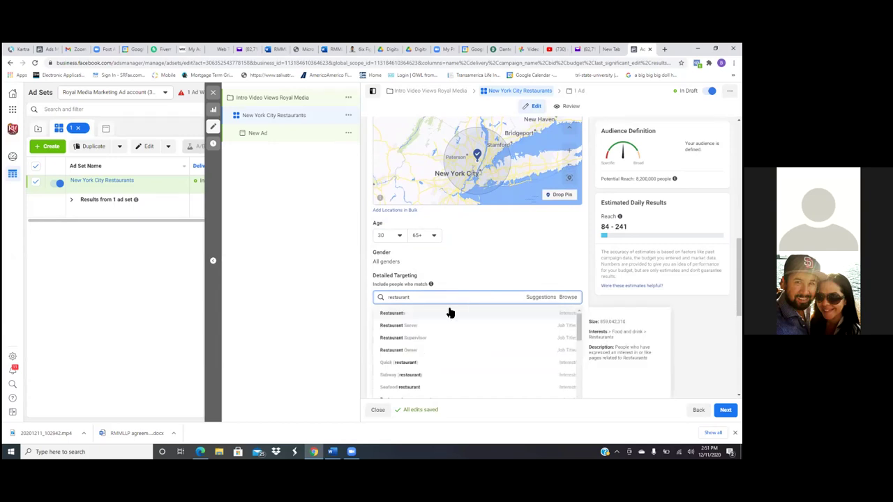
left_click(413, 351)
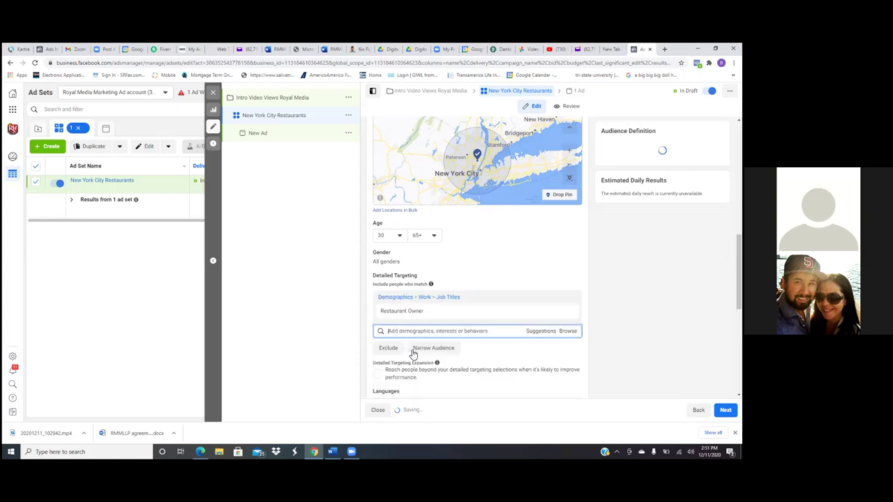
Include the job title Restaurant Supervisor in the detailed targeting as well.
type("r")
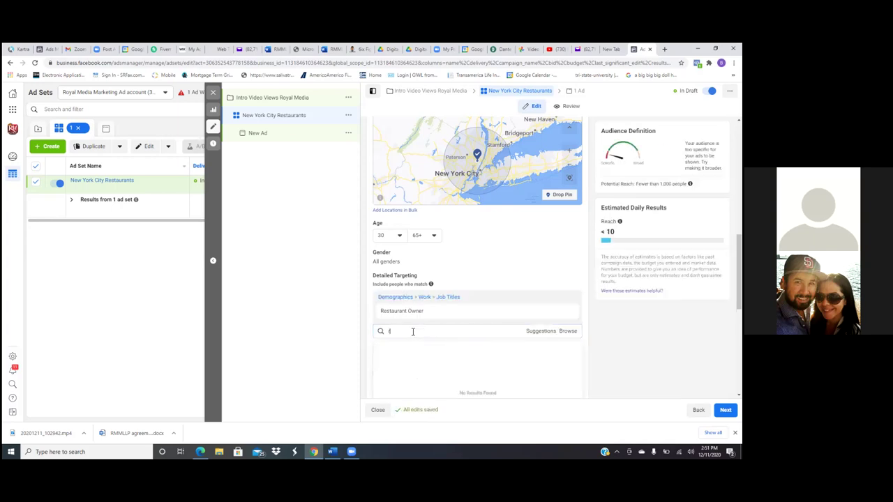
type("estaurant")
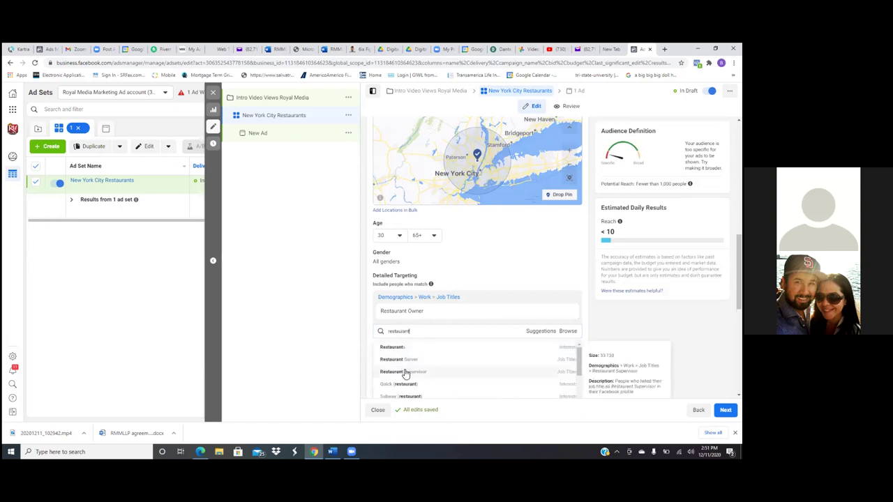
left_click(405, 376)
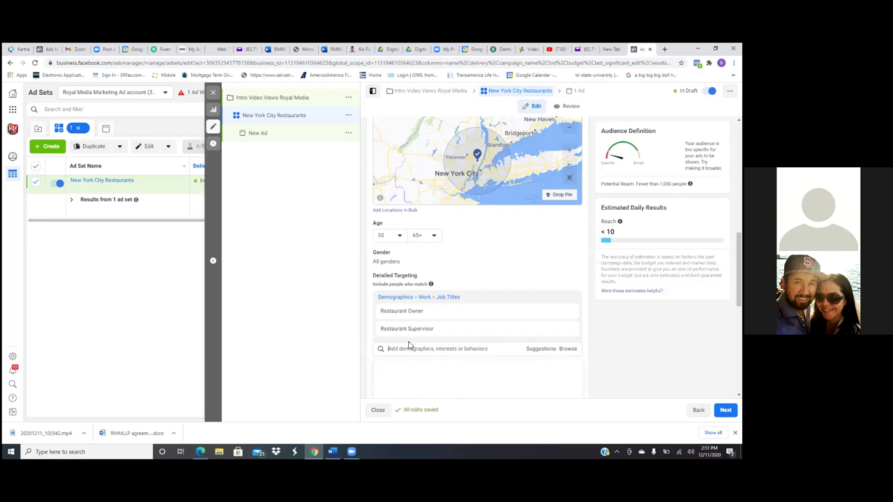
Search the detailed targeting for further "restaurant" options and close the suggestions.
type("resta")
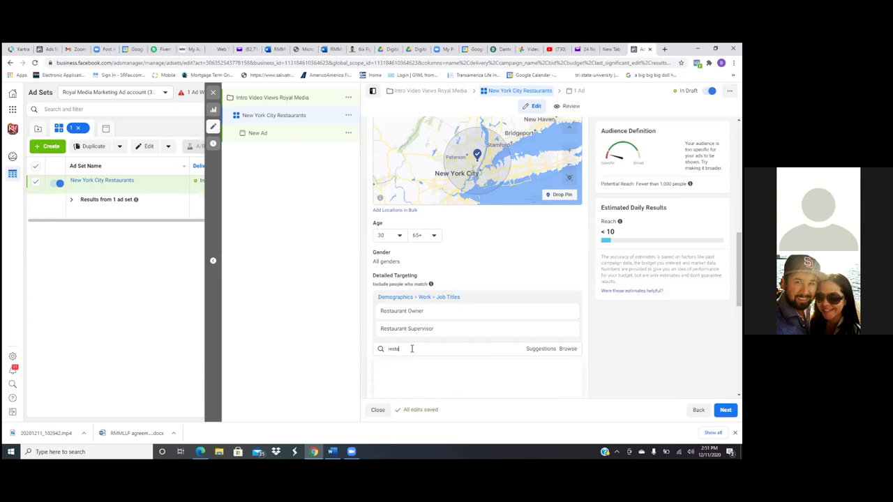
type("urant")
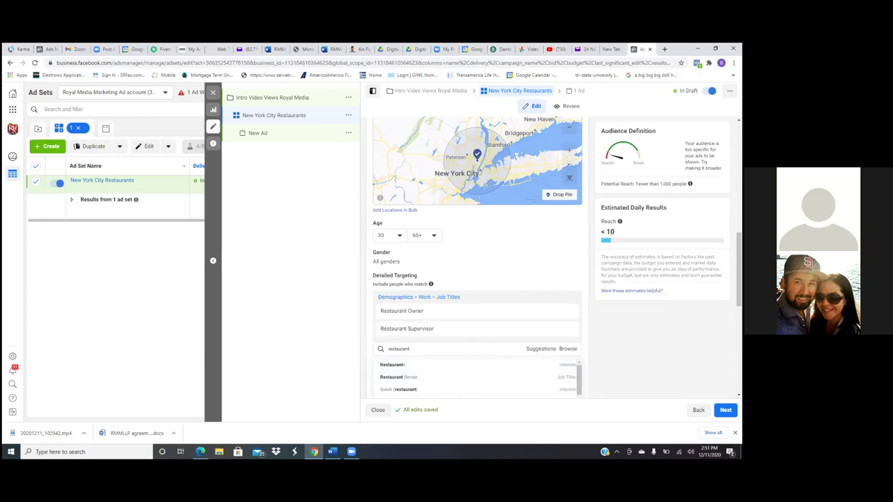
key("Escape")
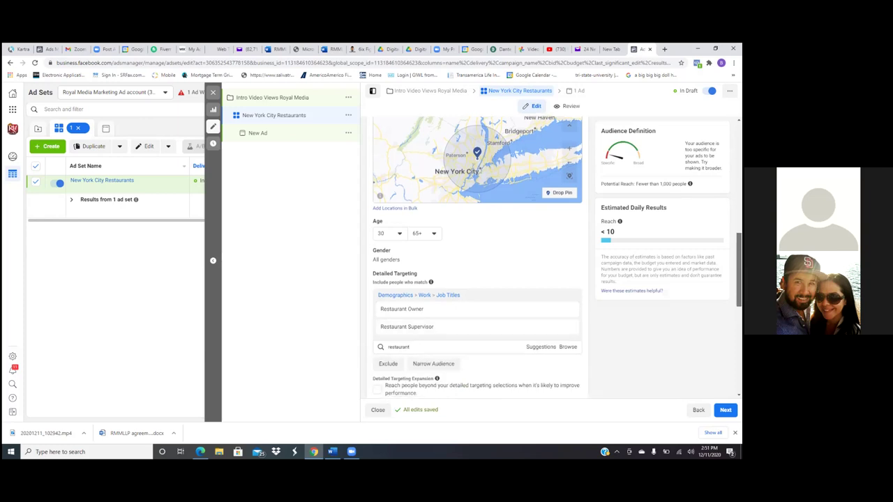
Search the audience's detailed targeting for "popular chef".
scroll(477, 258, "down", 2)
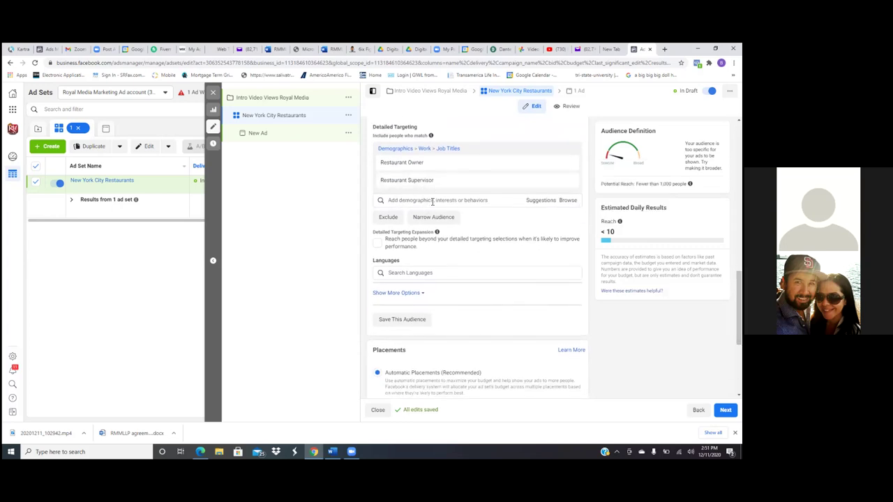
left_click(432, 201)
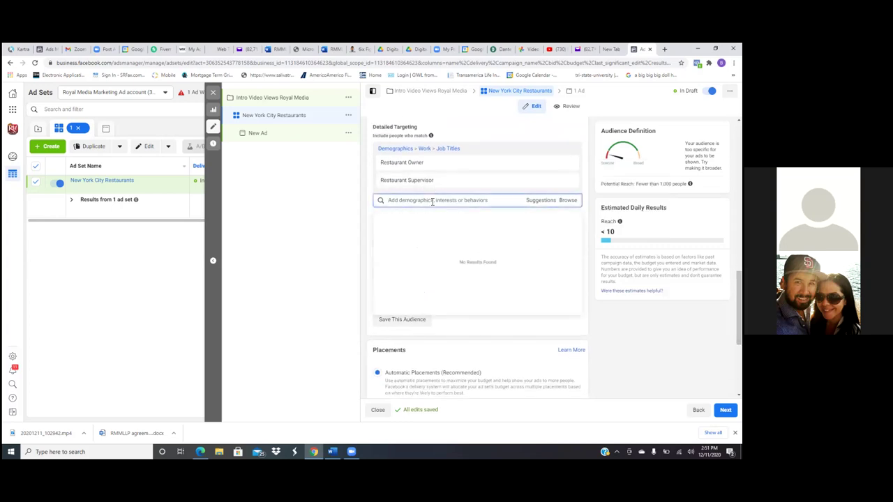
type("po")
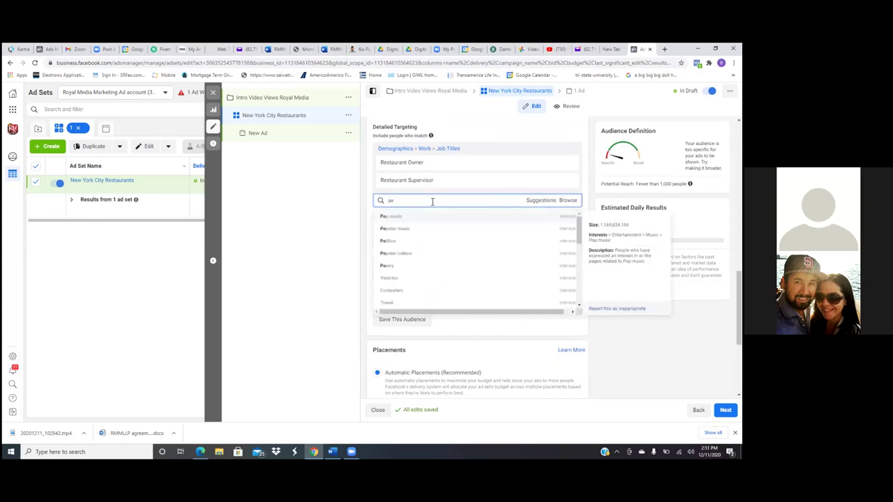
type("p")
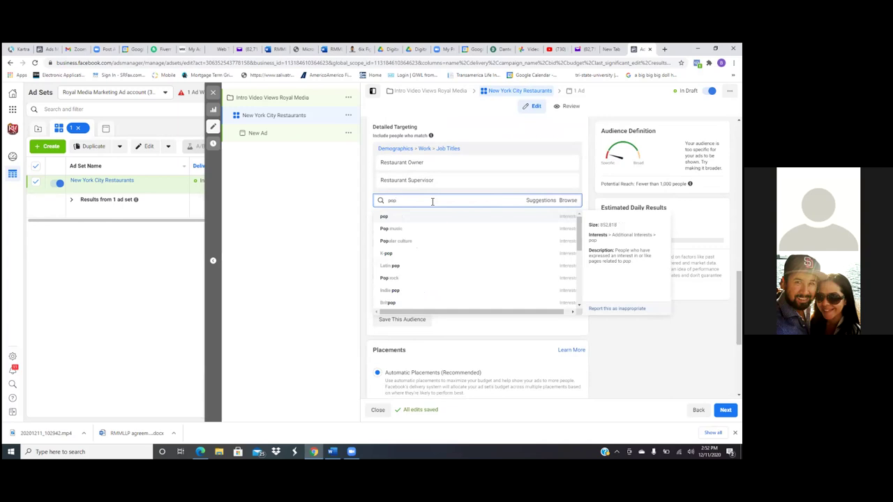
type("ular chef")
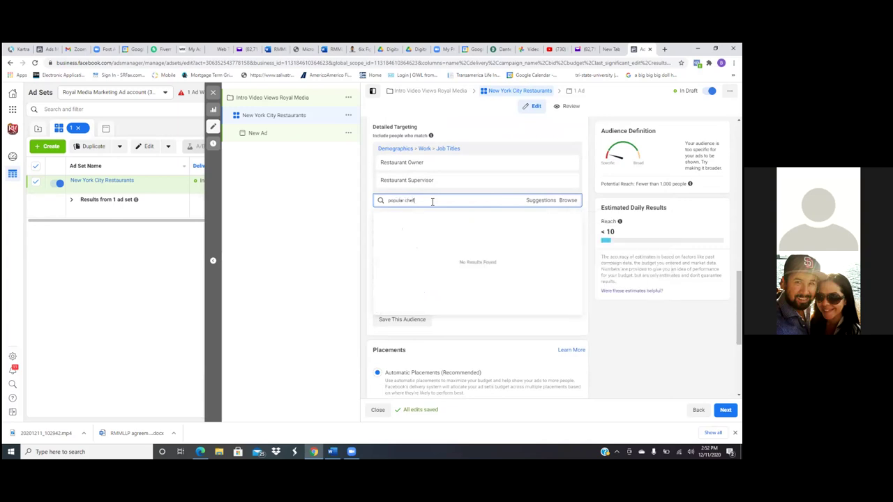
Search the detailed targeting for "restaurant" instead and add the interest Restaurant management.
key("BackSpace")
key("BackSpace")
key("BackSpace")
key("BackSpace")
key("BackSpace")
key("BackSpace")
key("BackSpace")
key("BackSpace")
key("BackSpace")
type("restaurant")
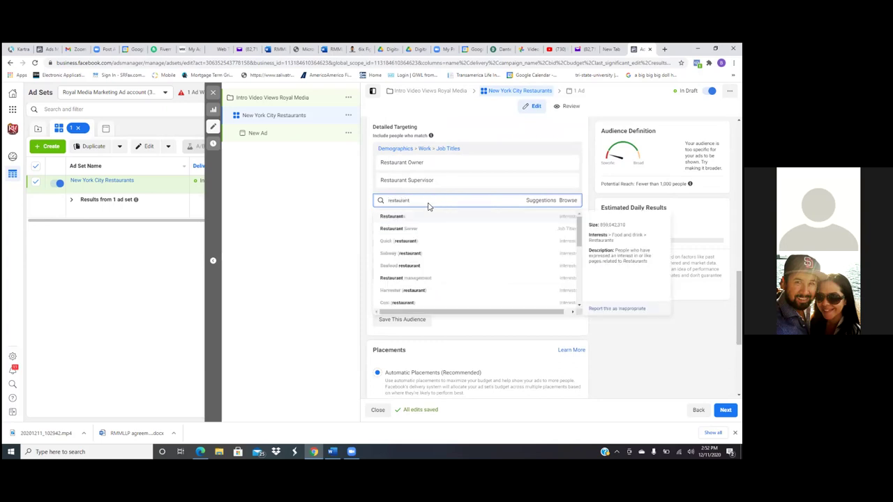
left_click(407, 278)
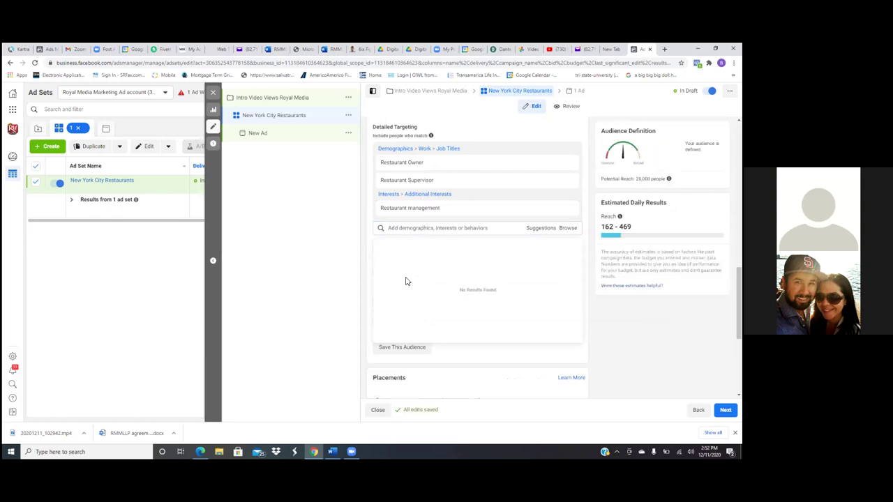
scroll(489, 323, "down", 1)
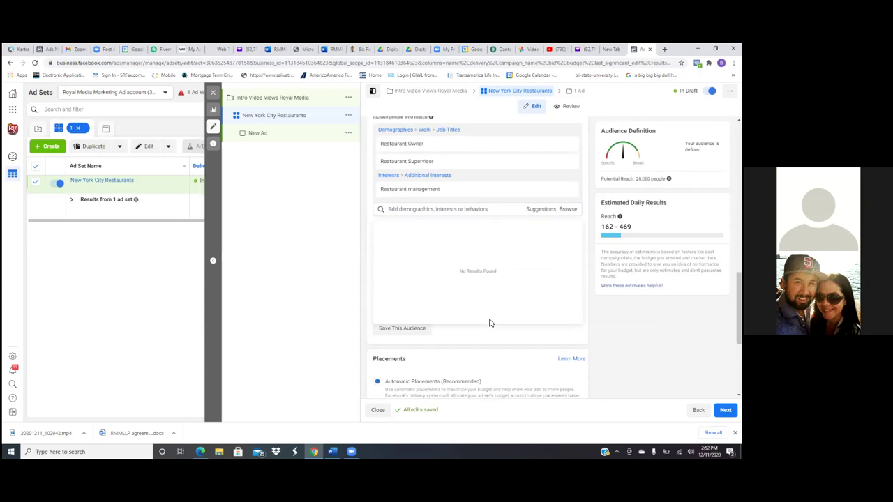
scroll(490, 321, "up", 2)
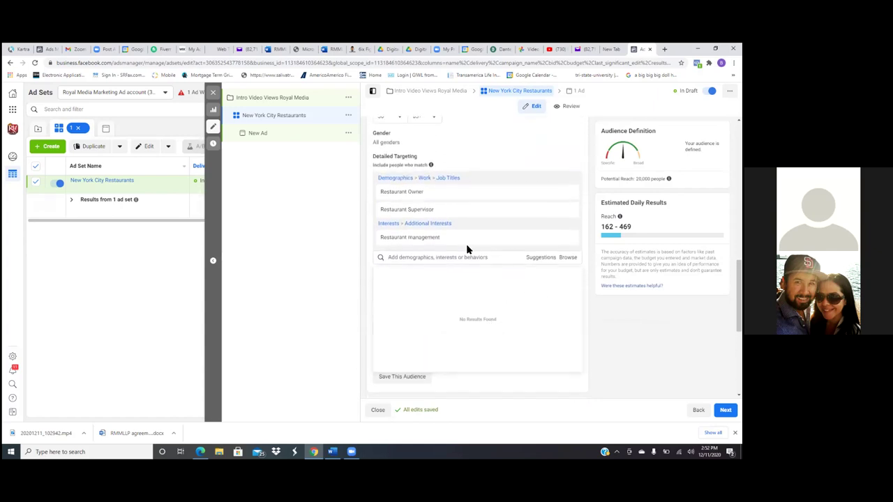
Add the suggested job titles Restaurant General Manager, Food and Beverage Manager and Head Chef to the detailed targeting.
mouse_move(451, 242)
left_click(535, 258)
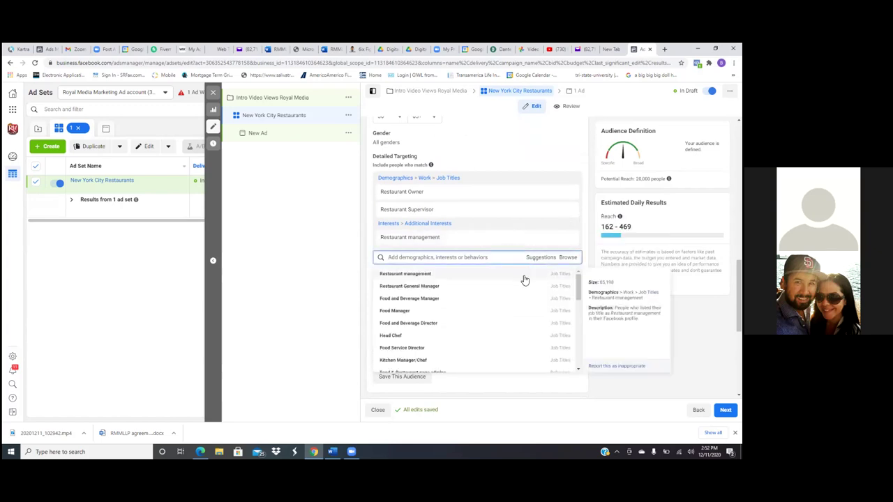
left_click(440, 287)
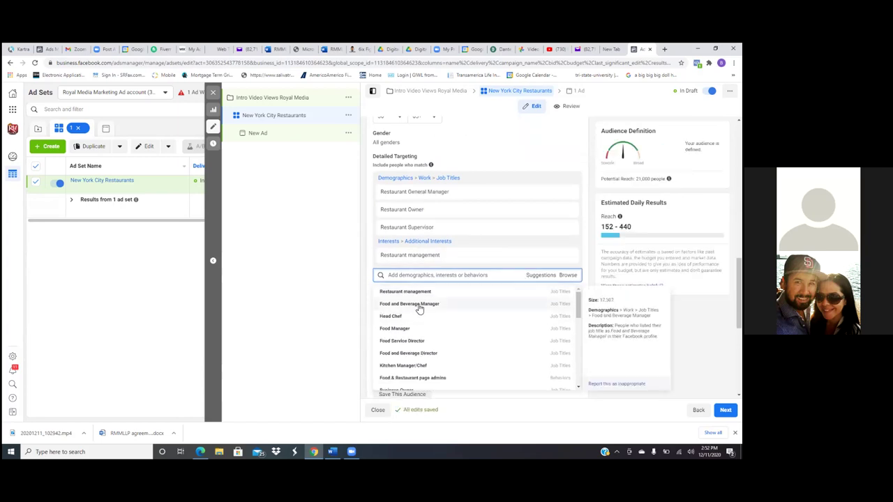
left_click(417, 305)
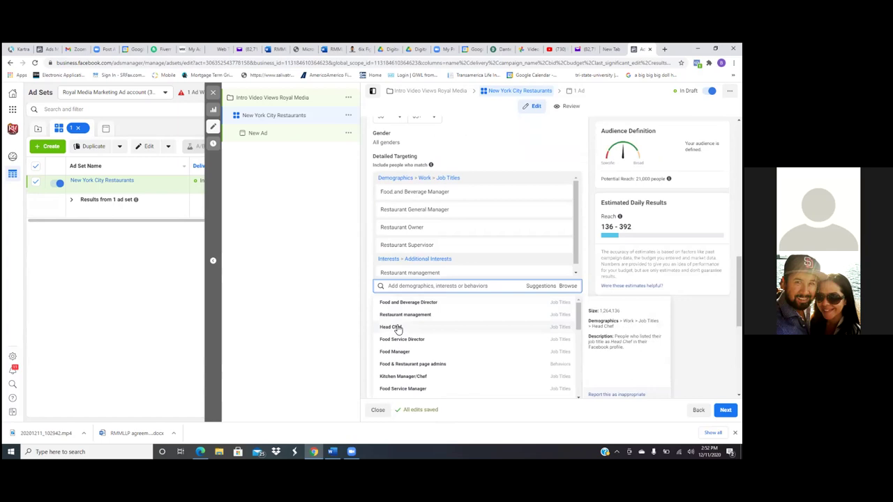
left_click(395, 328)
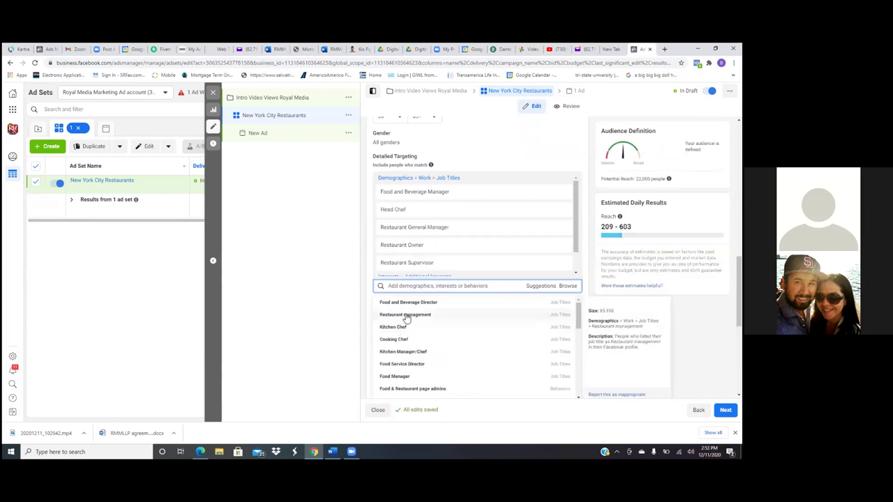
Include the suggested job titles Restaurant management, Kitchen Chef and Kitchen Manager/Chef in the detailed targeting.
left_click(405, 315)
mouse_move(394, 317)
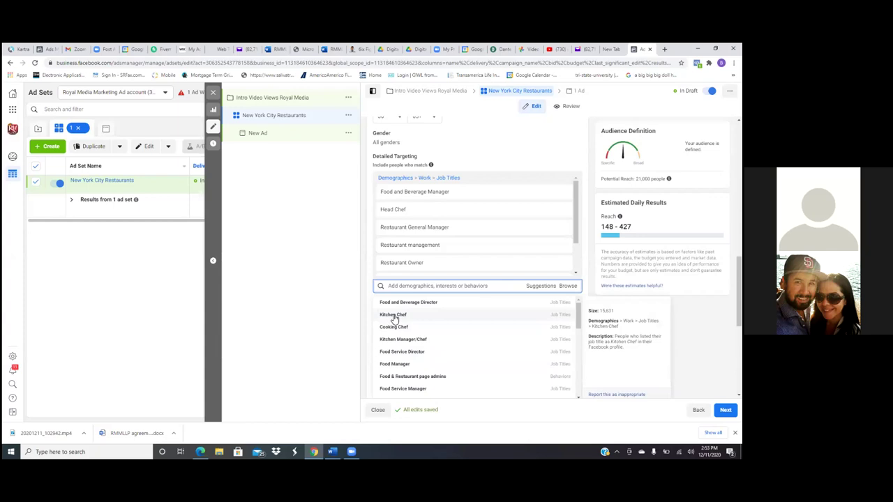
left_click(394, 316)
left_click(395, 328)
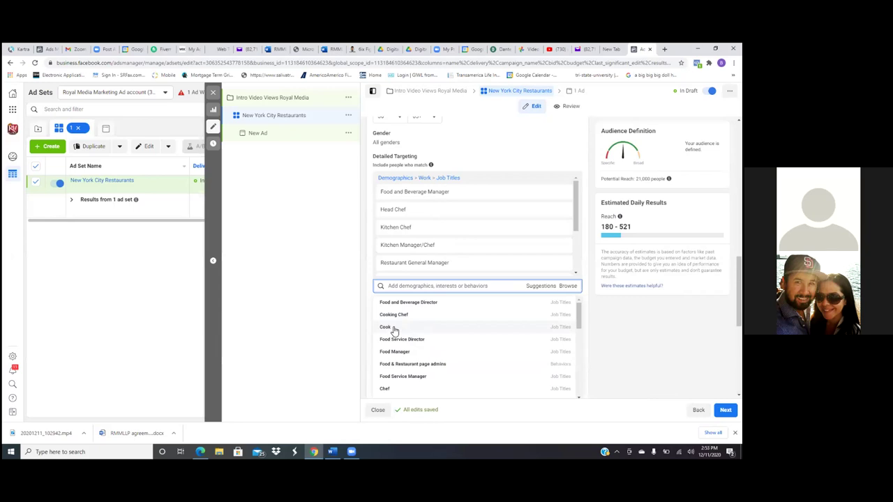
Add the behavior Food & Restaurant page admins and the job title Cooking Chef to the detailed targeting.
mouse_move(407, 369)
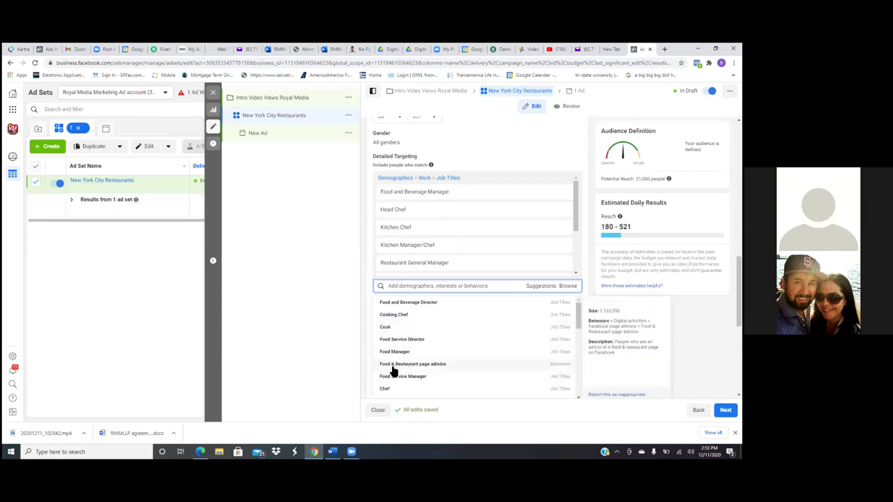
mouse_move(394, 353)
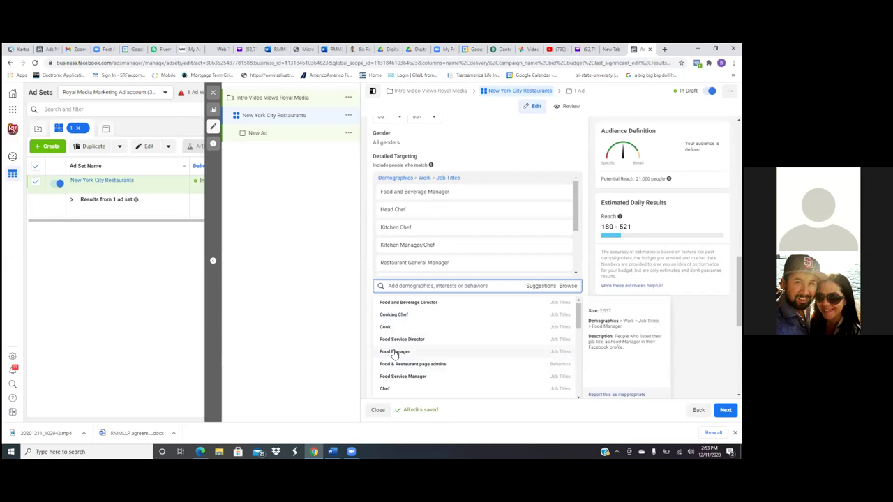
left_click(395, 364)
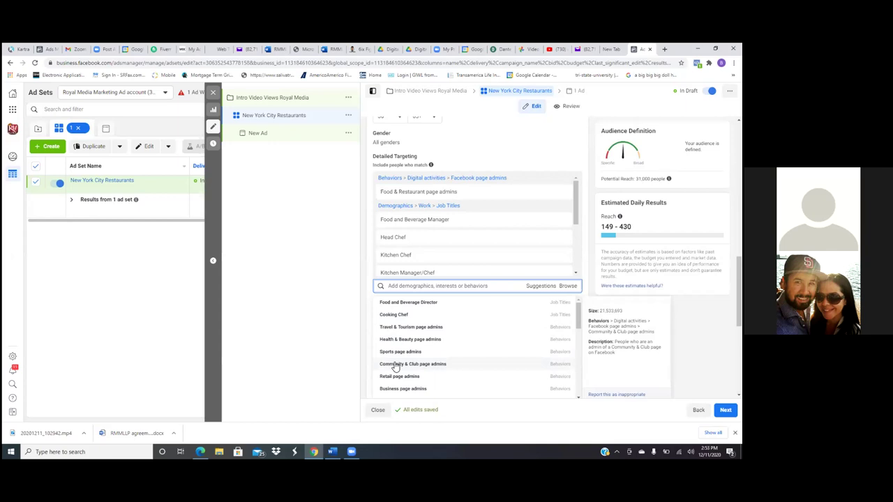
mouse_move(389, 319)
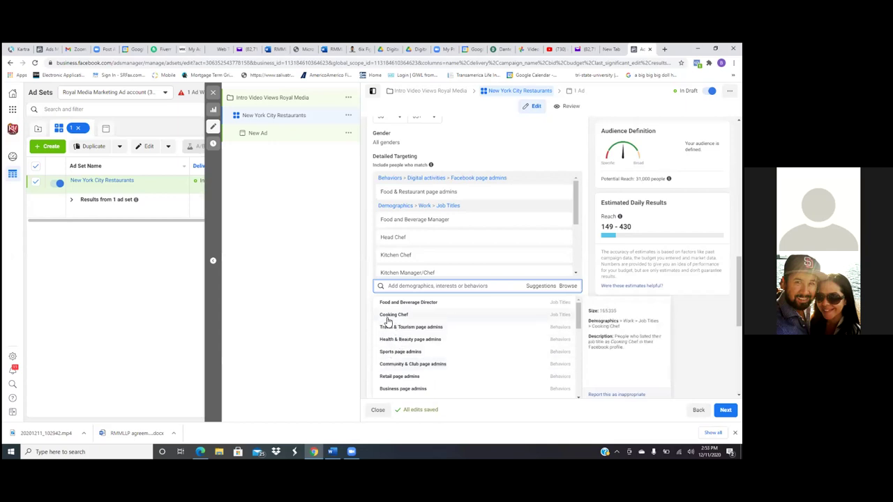
left_click(395, 316)
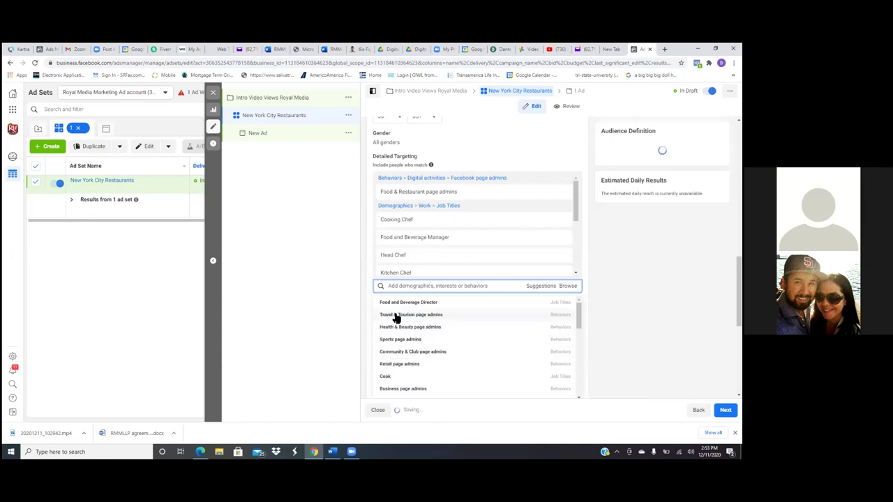
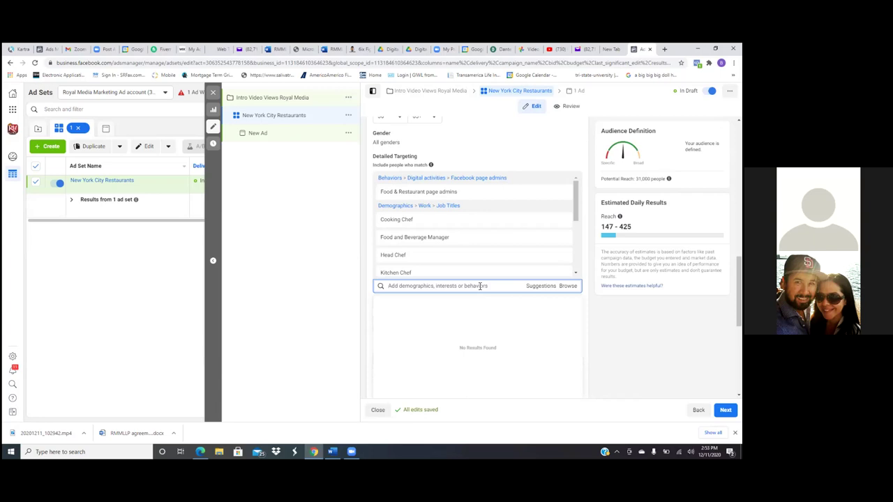
Search the detailed targeting for "bar owner" and for "deli".
type("bar")
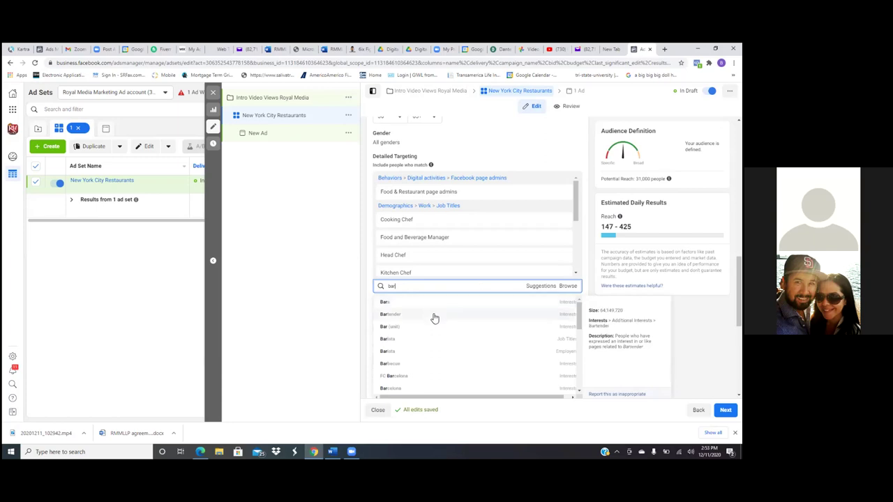
type("owner")
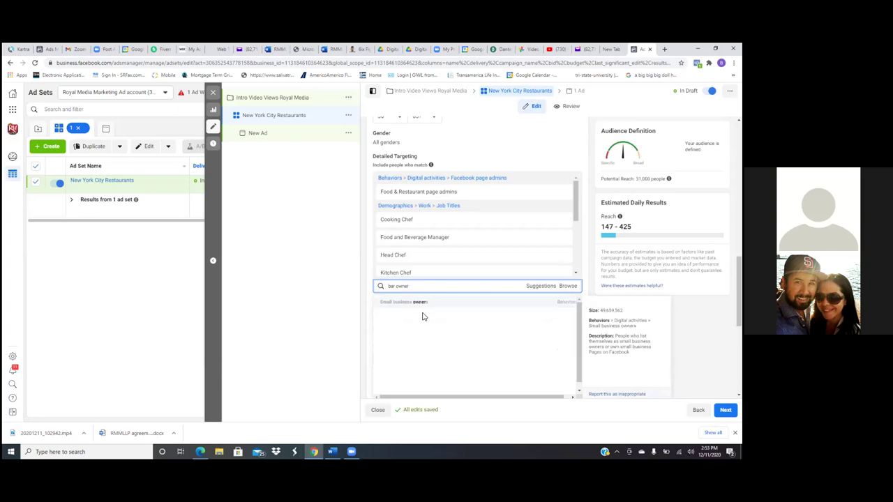
key("BackSpace")
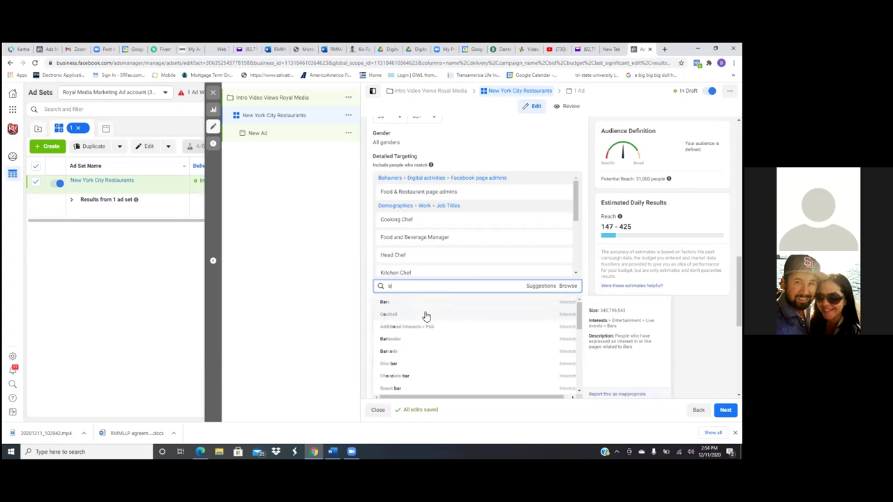
key("BackSpace")
type("deli")
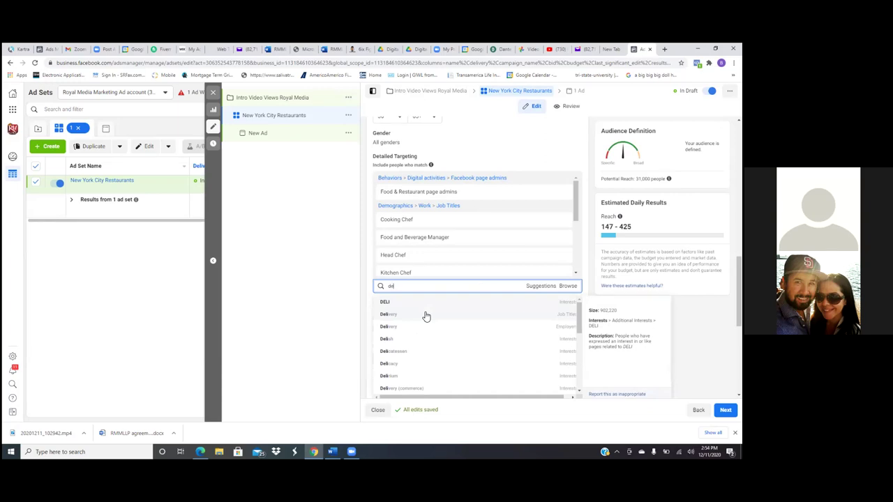
Search the detailed targeting for "restaurant" again and look through the whole list of matching options.
key("BackSpace")
key("BackSpace")
key("BackSpace")
key("BackSpace")
type("restaurant")
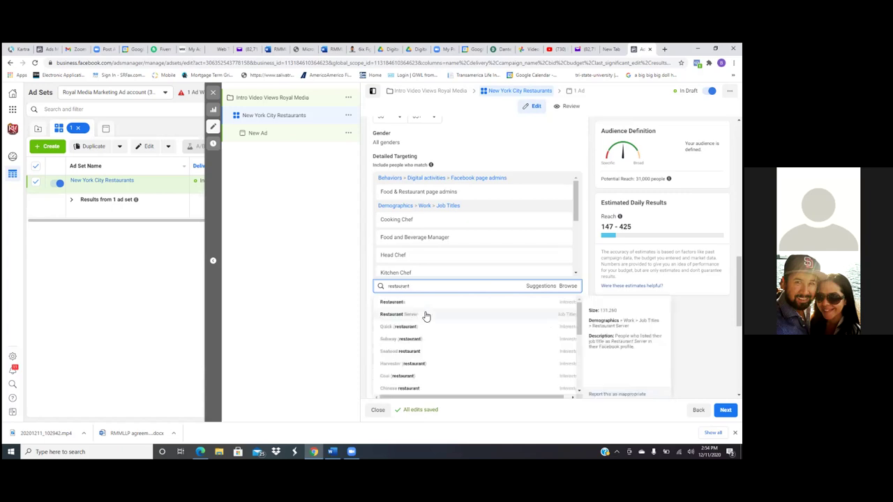
scroll(426, 316, "down", 2)
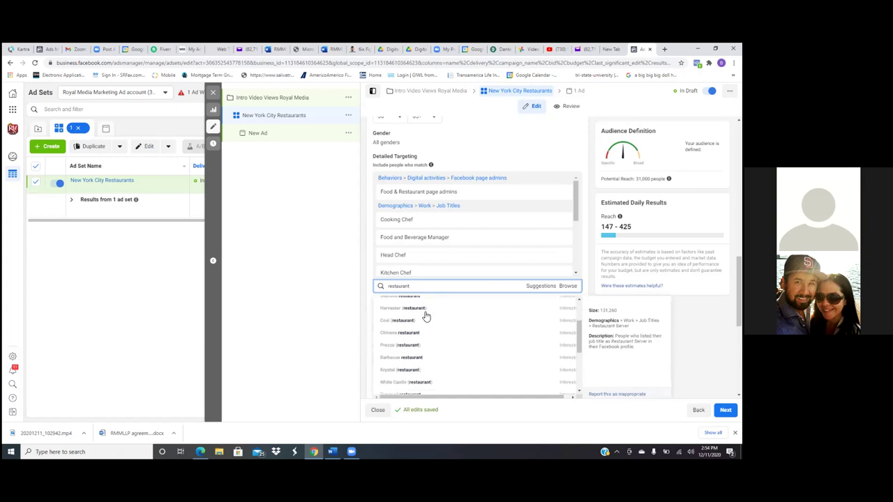
scroll(426, 316, "down", 3)
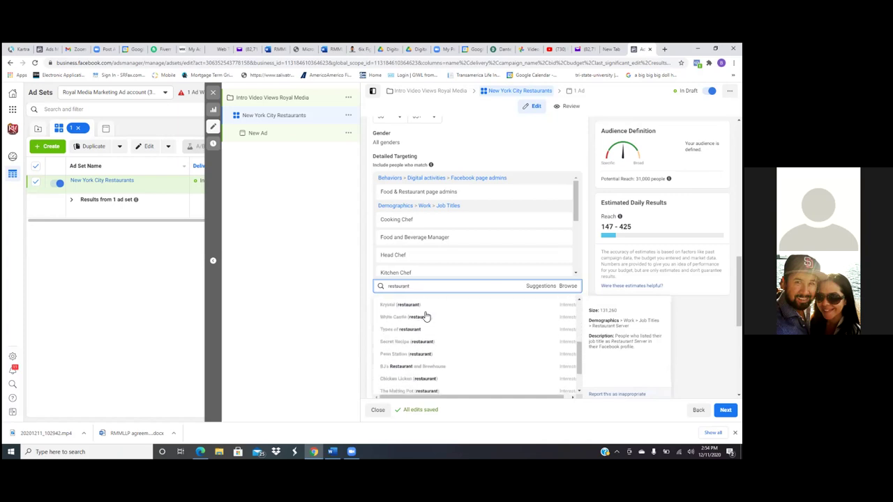
scroll(425, 315, "down", 1)
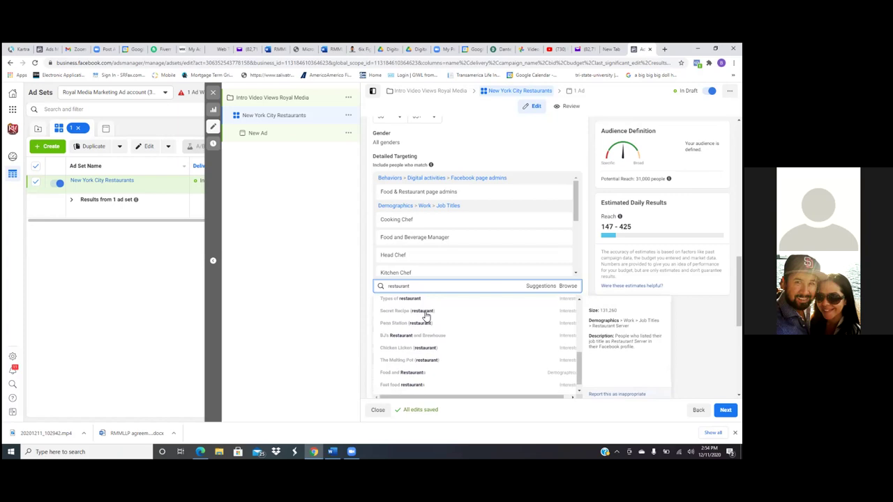
scroll(546, 298, "up", 5)
Add the behavior Business page admins from the targeting suggestions.
left_click(550, 286)
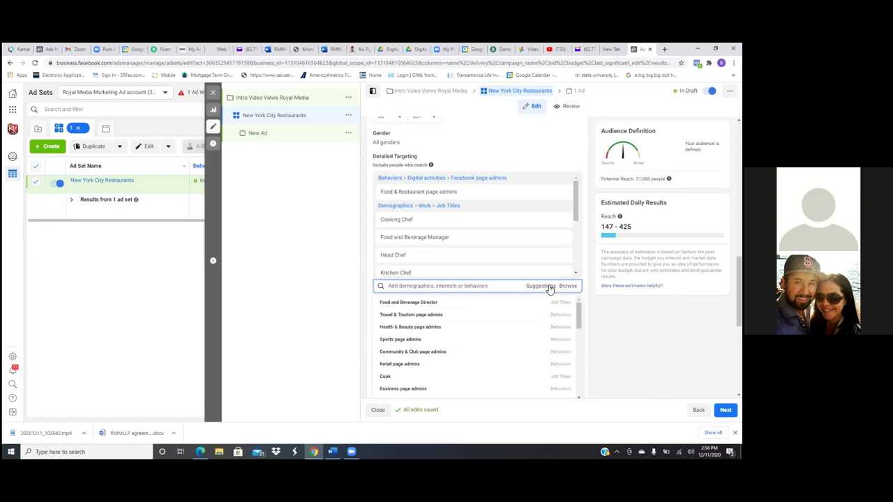
left_click_drag(575, 321, 572, 340)
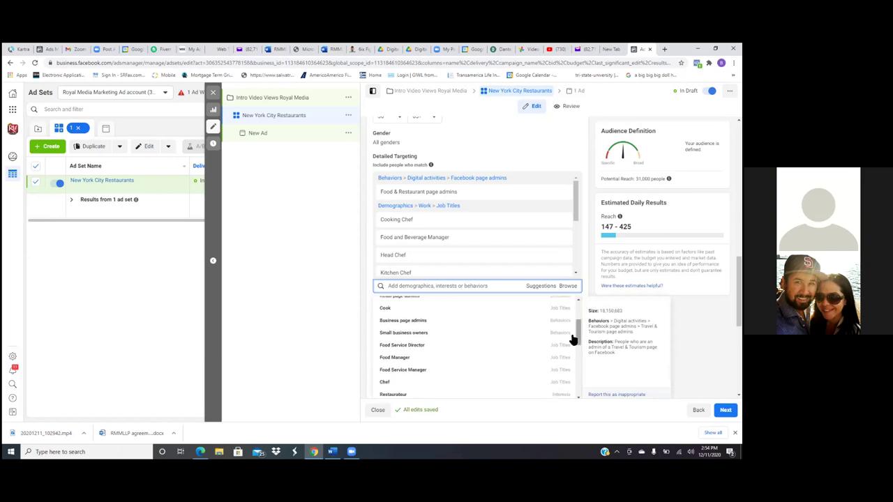
left_click(403, 321)
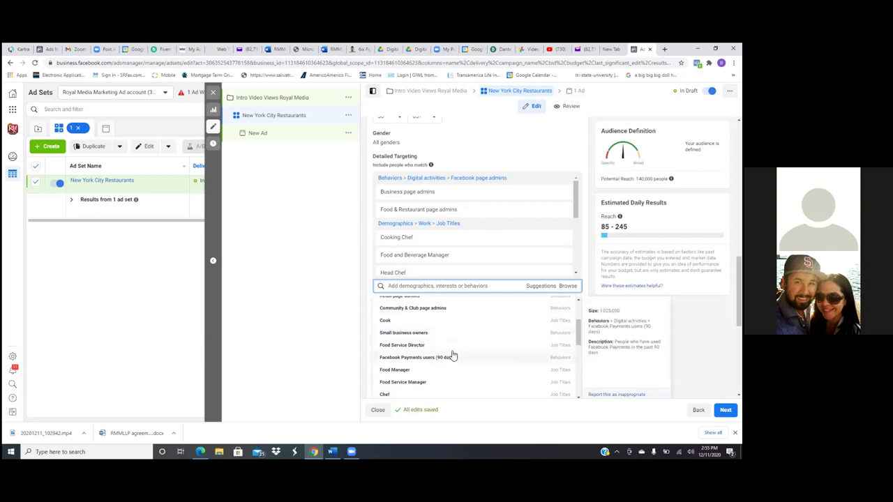
Review the remaining suggestions and the complete list of demographics, interests and behaviors included in the detailed targeting.
left_click_drag(577, 342, 578, 336)
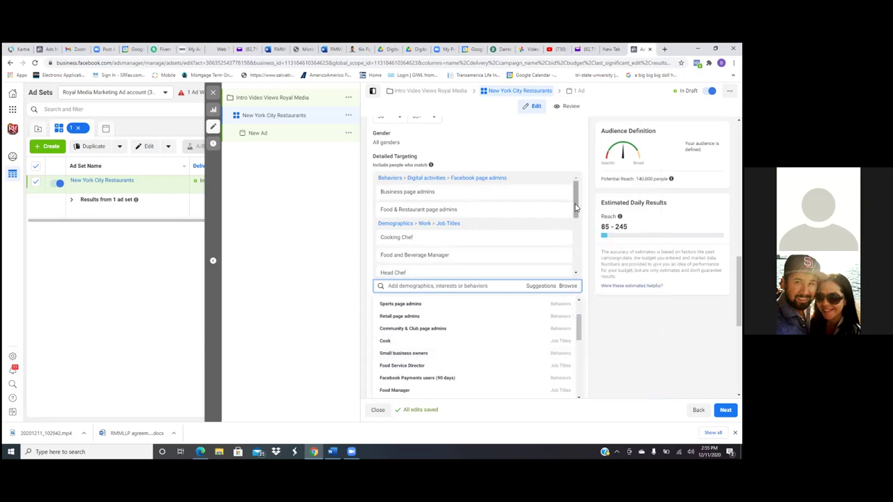
left_click_drag(577, 206, 576, 268)
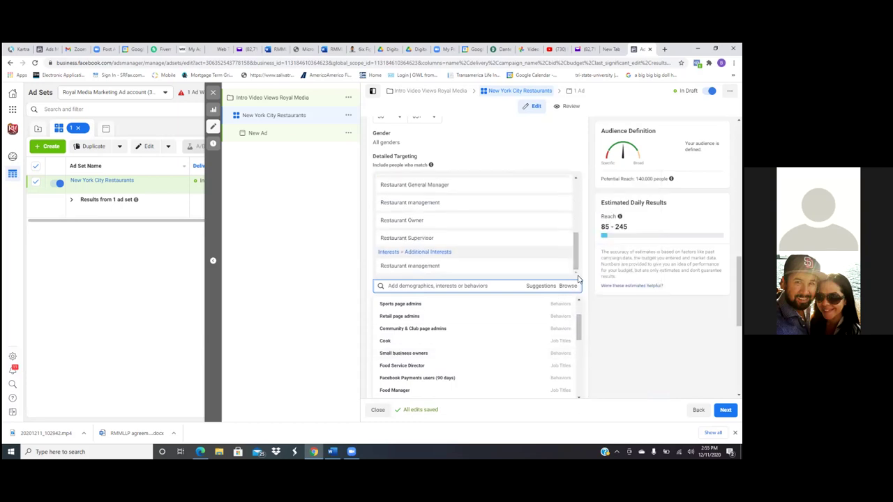
left_click_drag(576, 255, 568, 207)
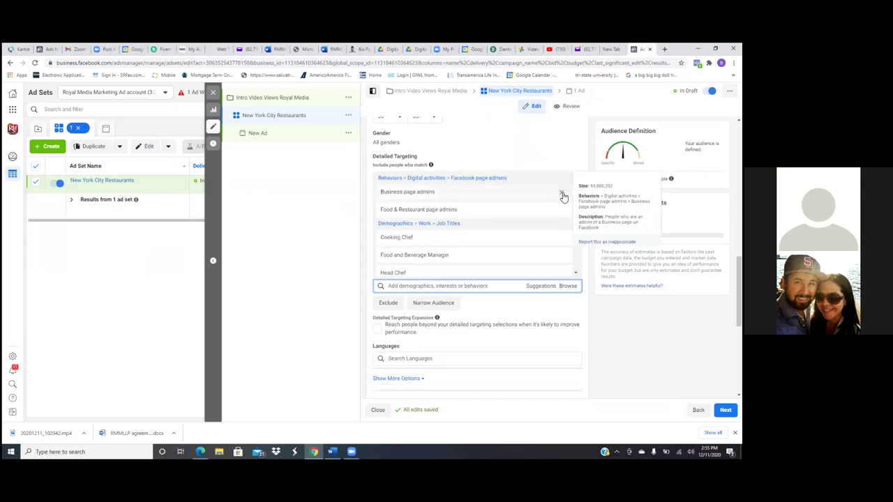
Remove the Business page admins behavior from the detailed targeting and set the ad set's language to English (All).
left_click(564, 197)
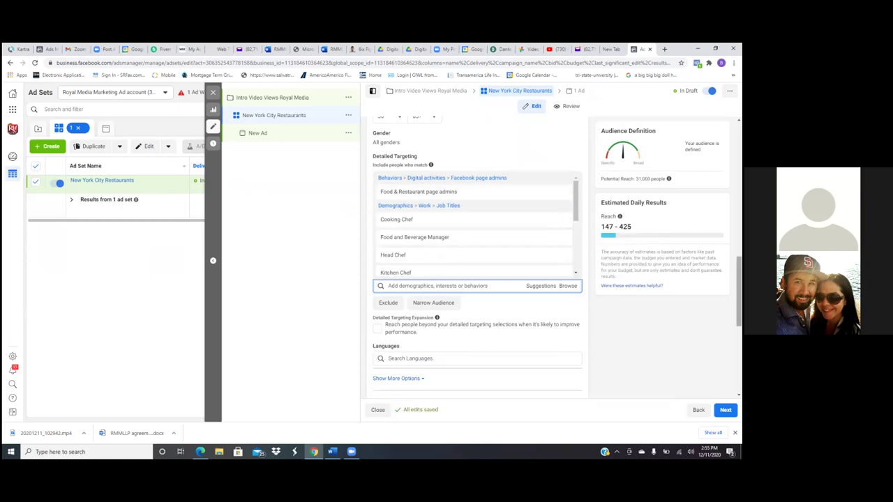
scroll(551, 258, "down", 3)
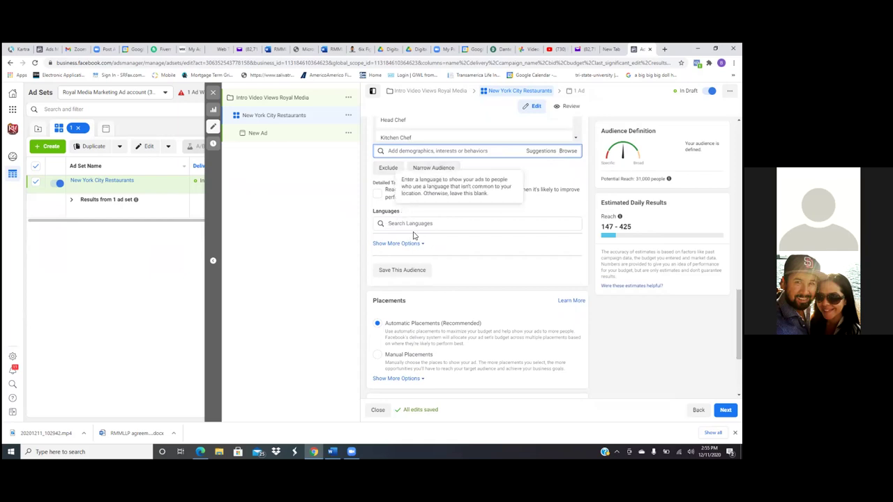
left_click(433, 224)
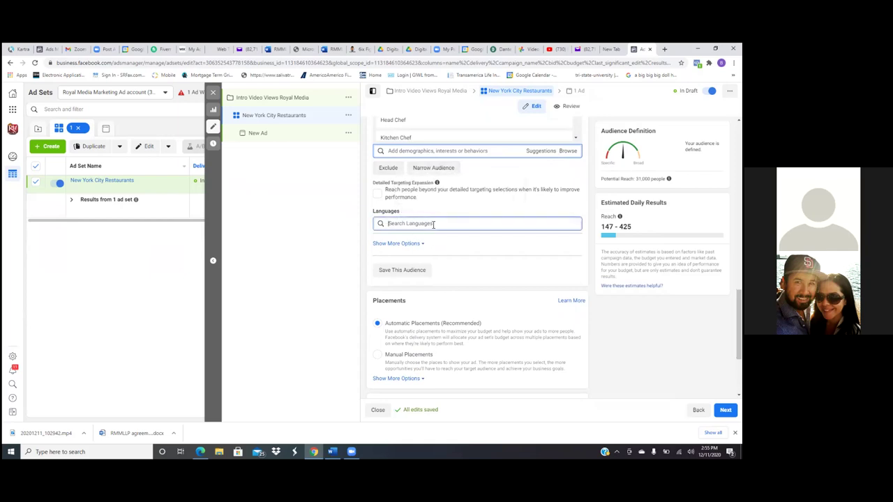
type("engl")
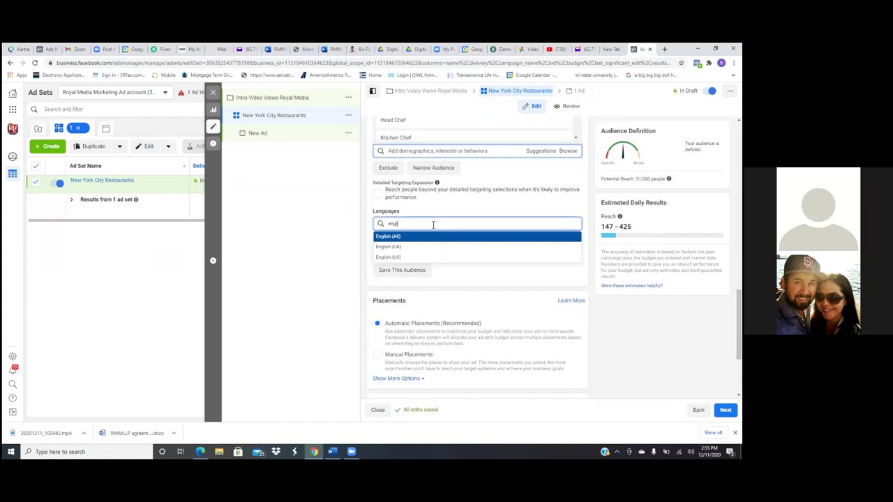
left_click(409, 237)
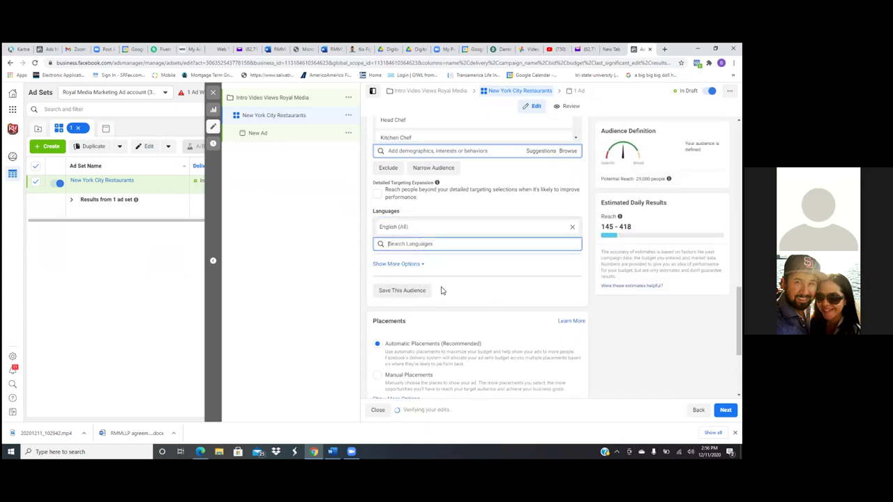
Continue from the ad set to its ad and rename the ad as Intro Video.
scroll(500, 282, "down", 3)
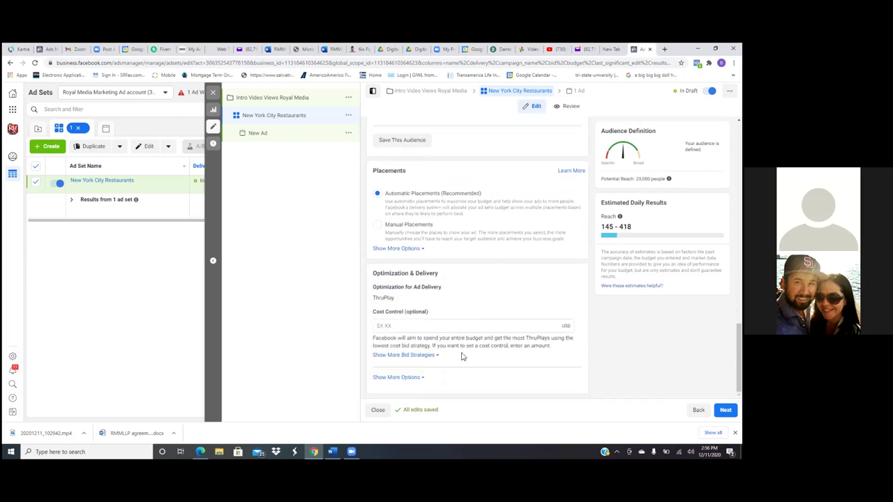
left_click(725, 409)
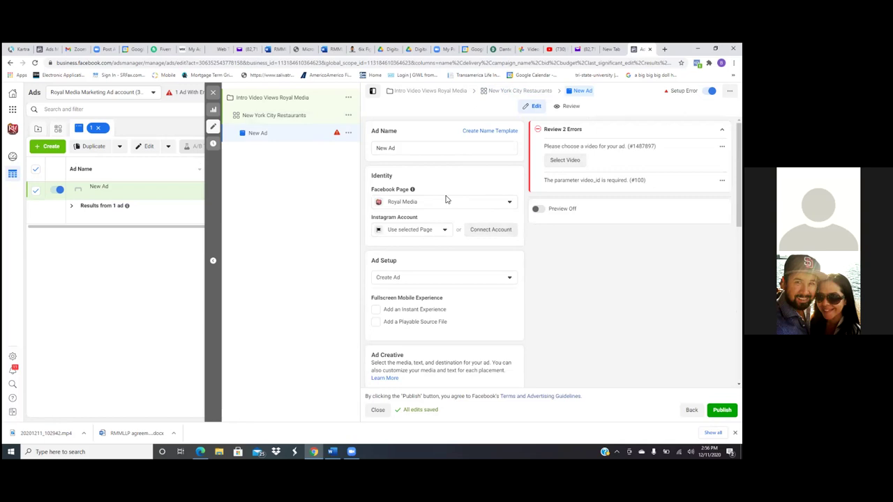
left_click(414, 148)
key("BackSpace")
key("BackSpace")
key("BackSpace")
key("BackSpace")
key("BackSpace")
key("BackSpace")
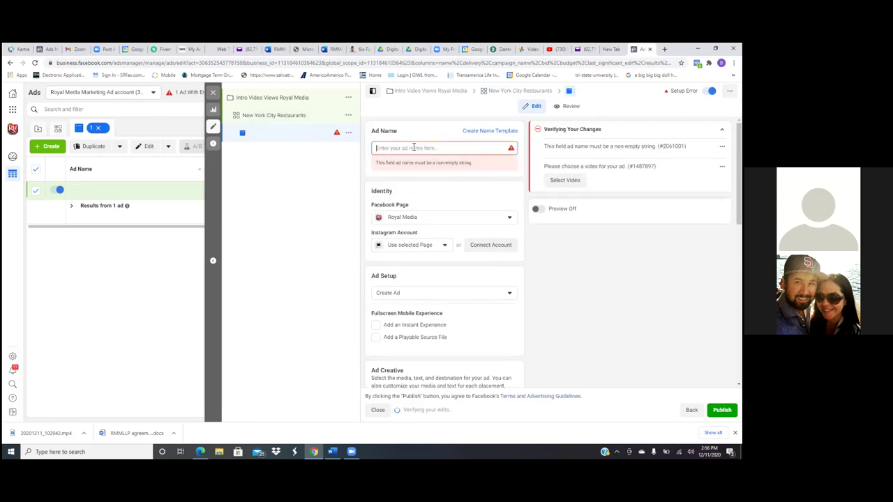
type("In")
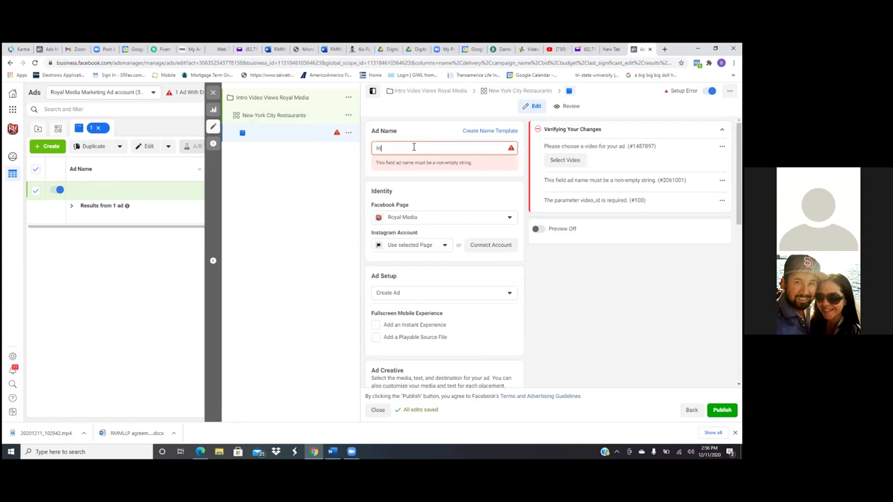
type("tro Video")
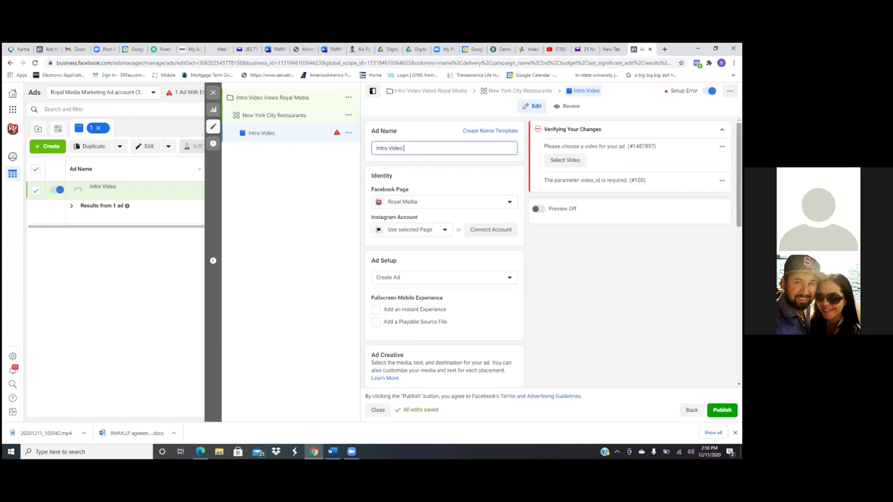
Set the ad up to use an existing post and choose the Dec 11, 2020 Facebook video post introducing social media marketing.
scroll(443, 251, "down", 2)
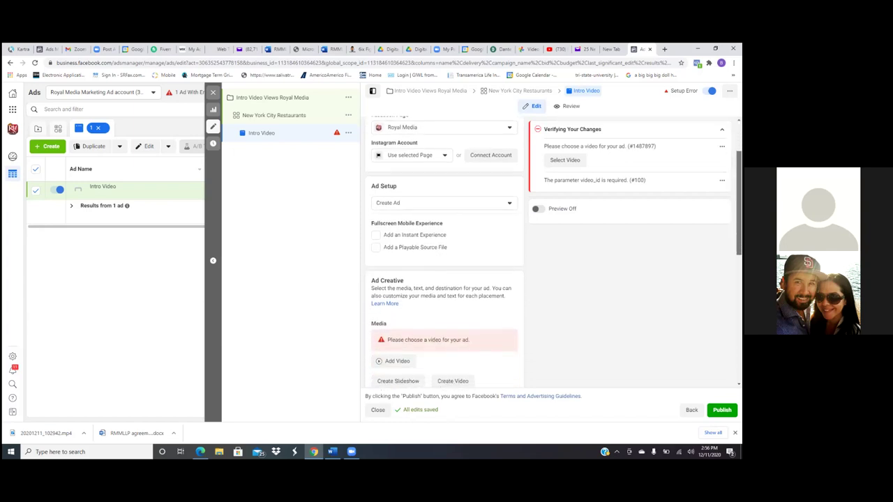
scroll(509, 159, "down", 1)
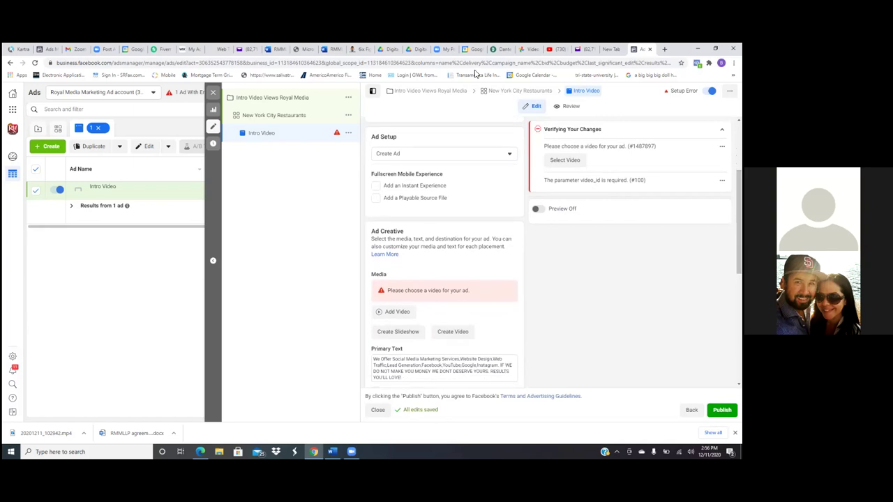
left_click(509, 154)
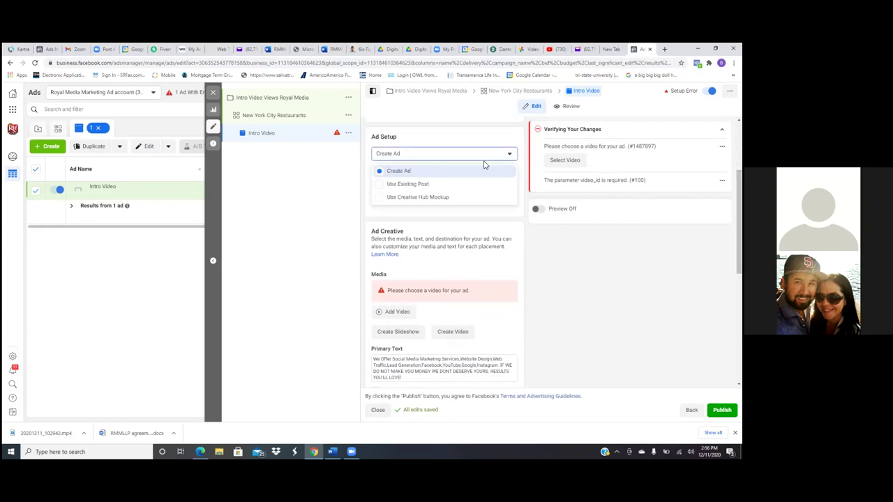
left_click(381, 184)
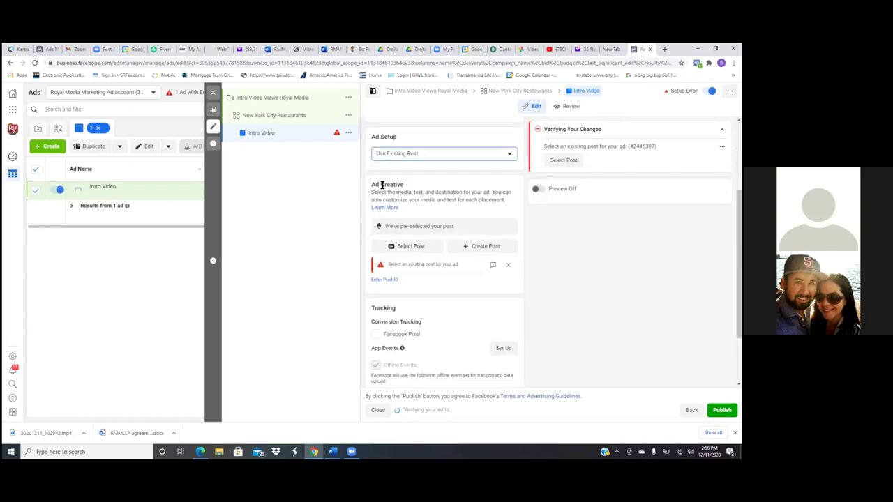
left_click(399, 248)
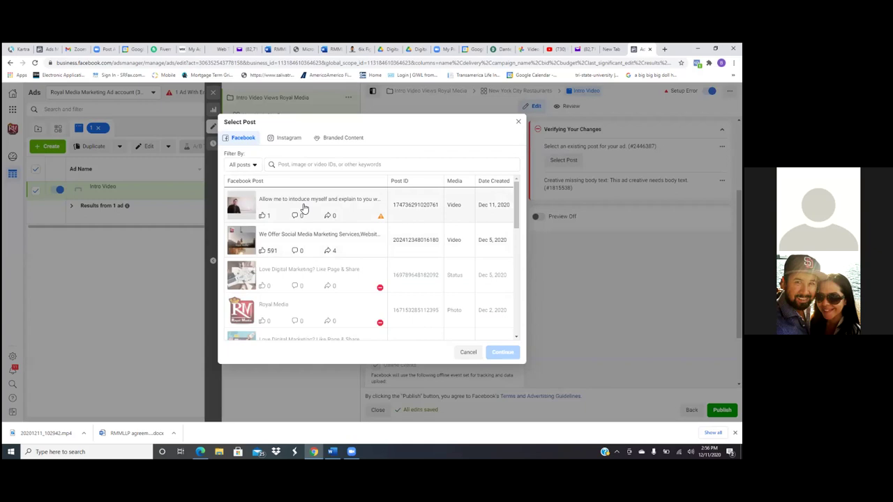
left_click(244, 210)
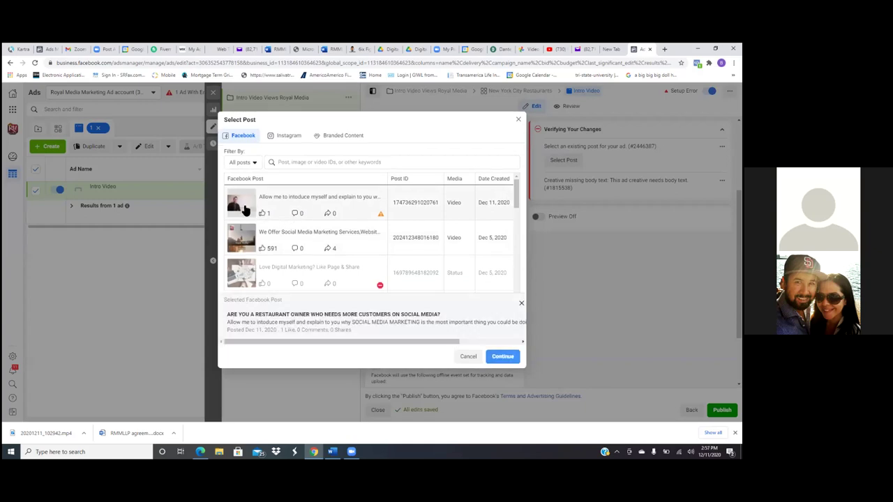
left_click(502, 358)
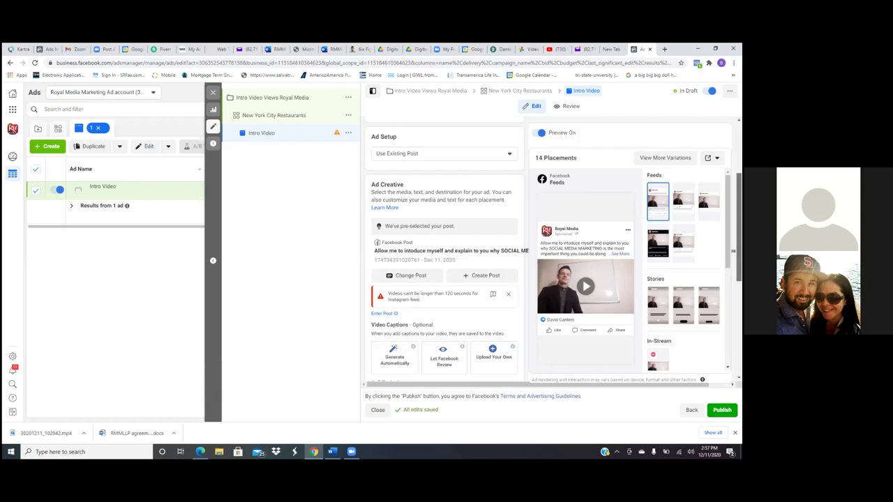
Add a Send Message call to action to the selected post and update the post.
scroll(446, 251, "down", 2)
scroll(444, 249, "down", 1)
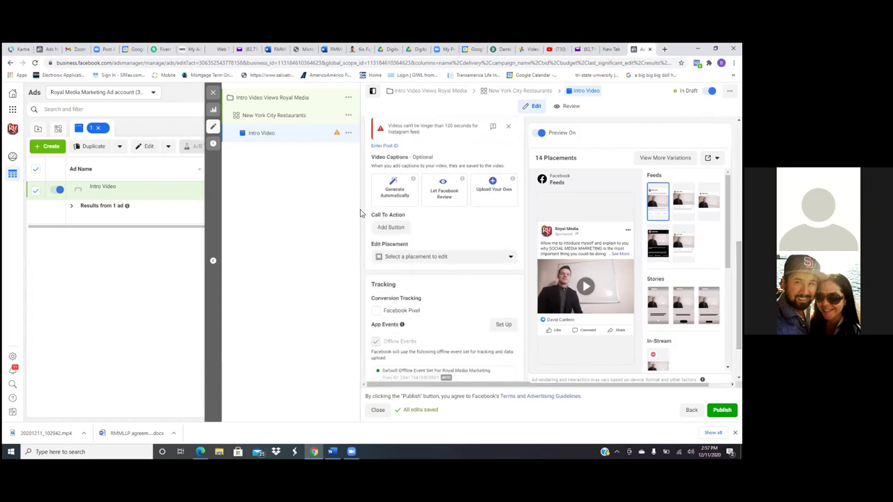
left_click(392, 227)
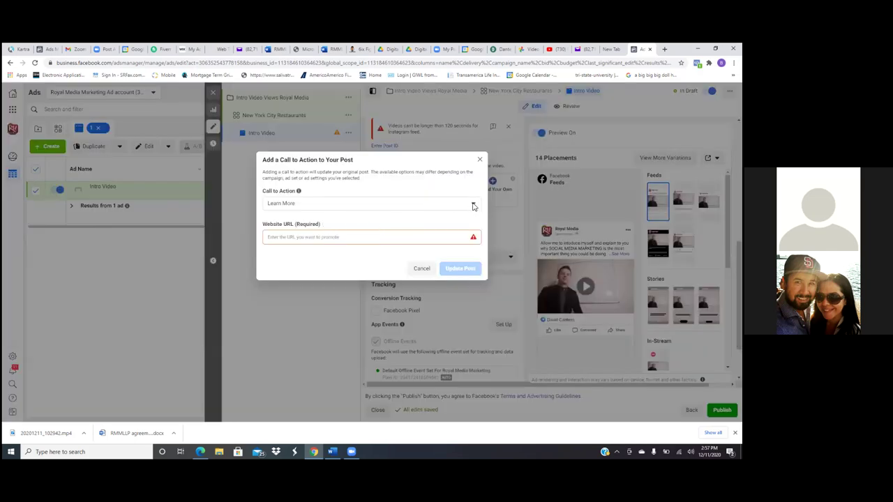
left_click(473, 205)
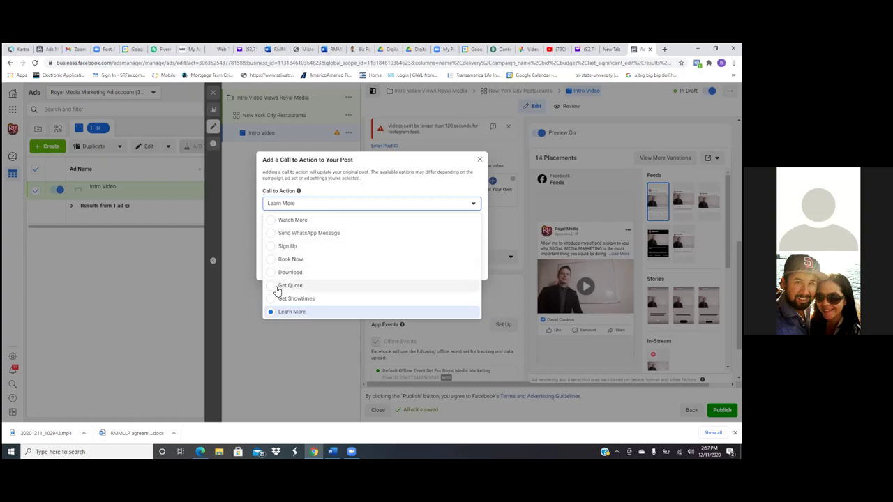
scroll(278, 290, "down", 2)
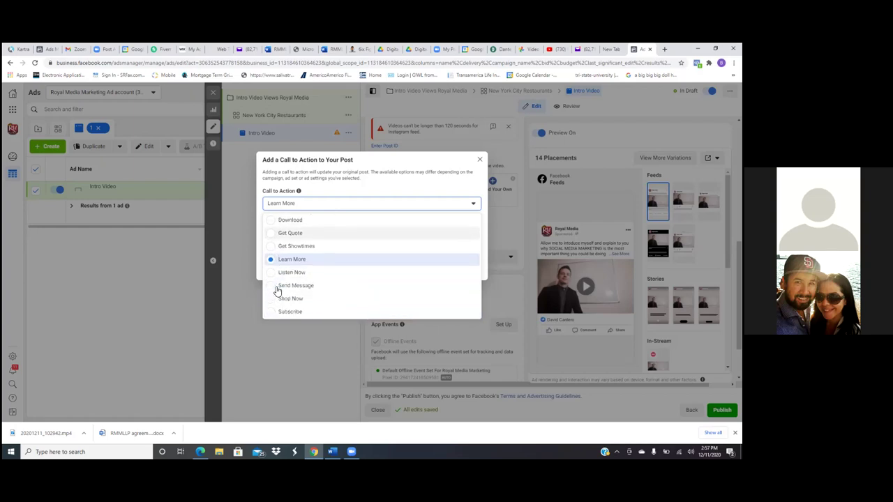
left_click(273, 286)
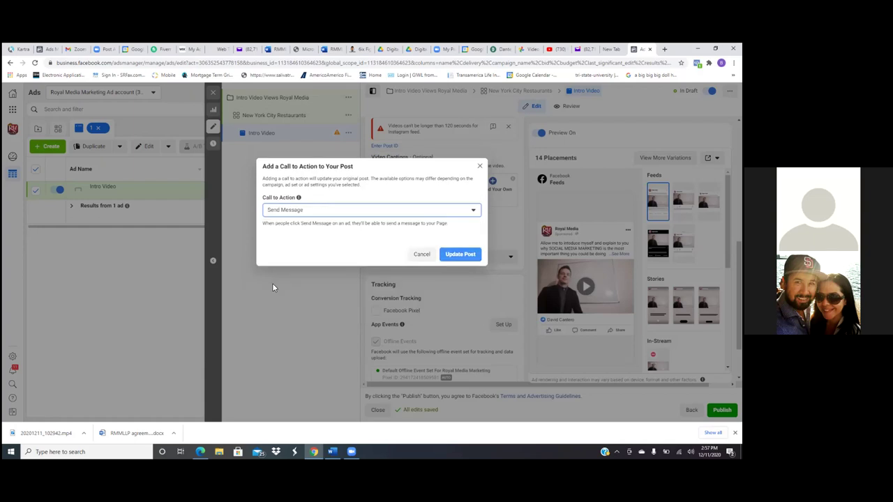
left_click(458, 255)
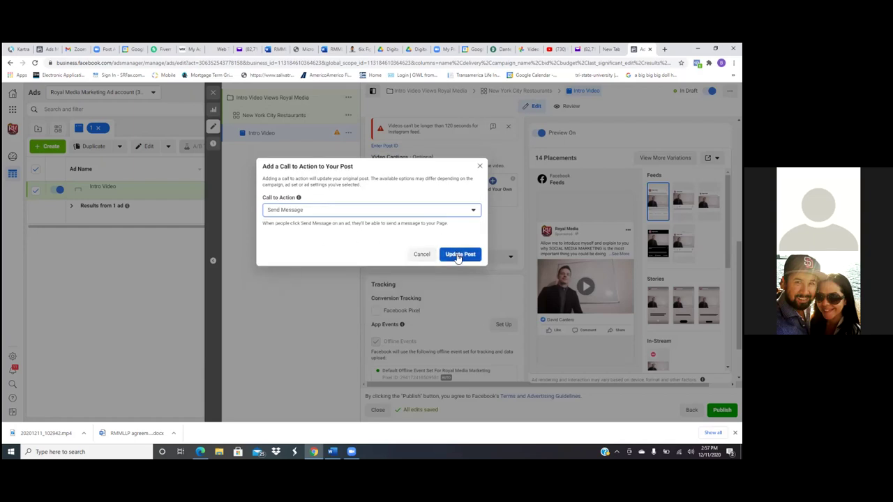
left_click(459, 256)
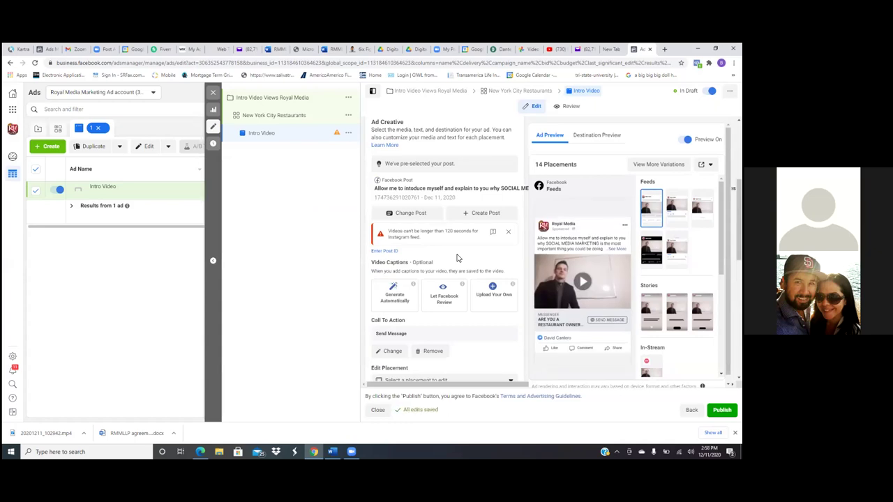
Review the message template and tracking settings of the Intro Video ad, leaving the defaults, and publish the campaign.
scroll(457, 258, "down", 3)
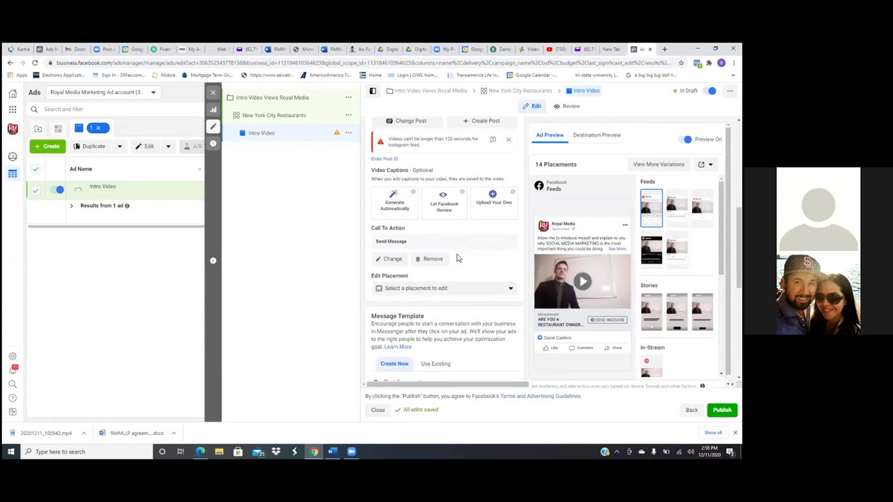
scroll(457, 258, "up", 3)
scroll(457, 258, "down", 1)
scroll(457, 258, "down", 7)
scroll(457, 258, "down", 3)
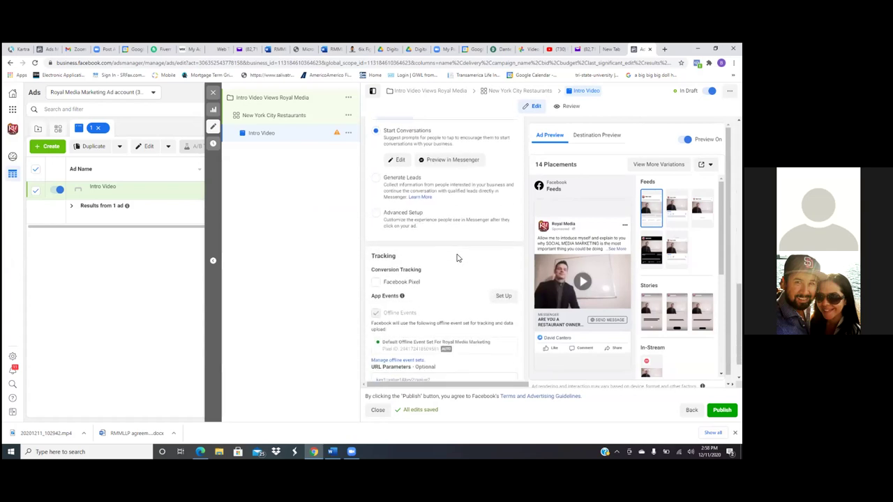
scroll(457, 258, "down", 1)
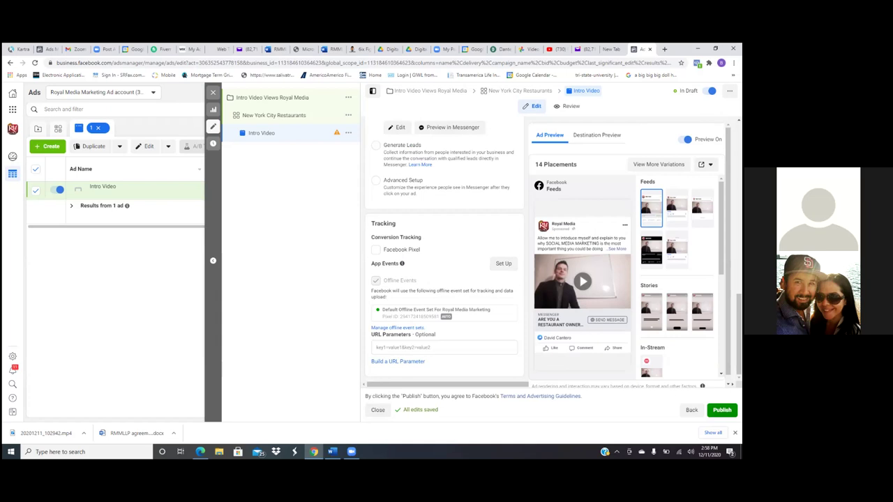
left_click(722, 409)
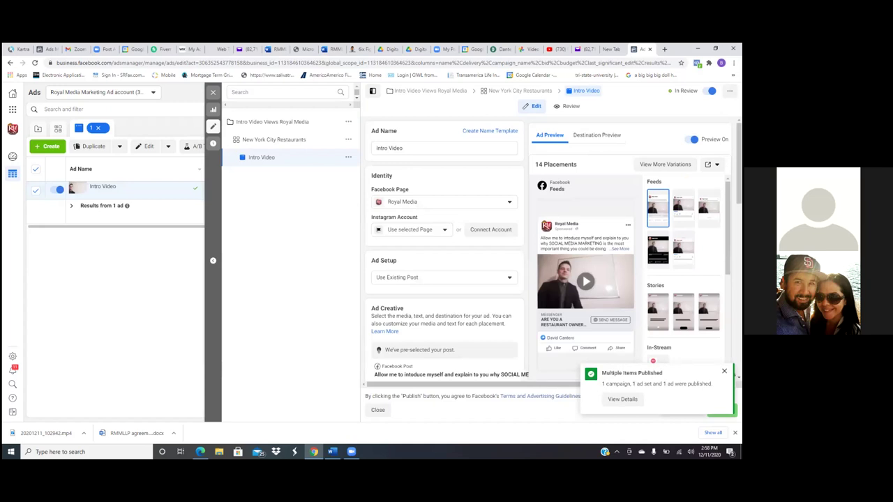
Close the ad editor and clear the campaign, ad set and ad selections so that all the account's ads are listed.
left_click(212, 96)
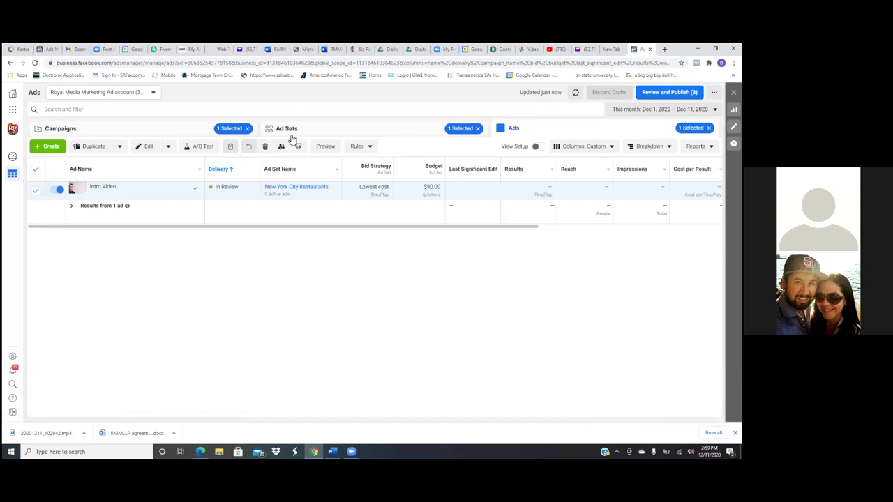
left_click(247, 129)
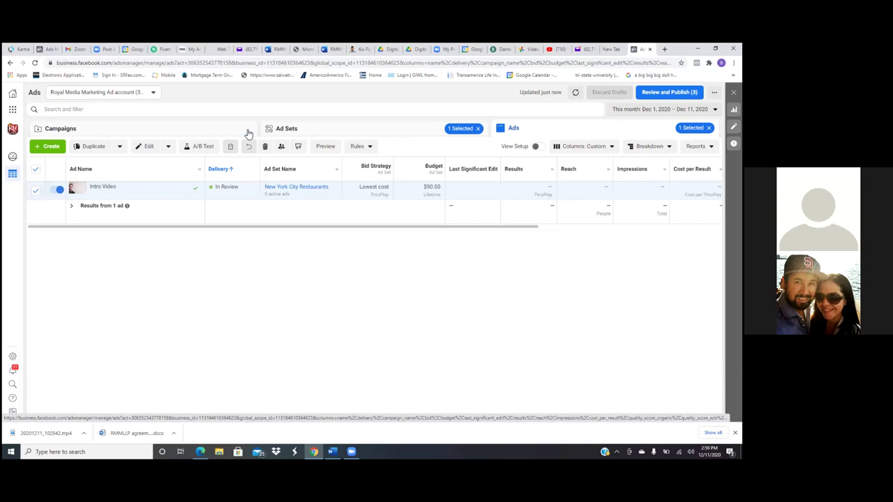
left_click(479, 129)
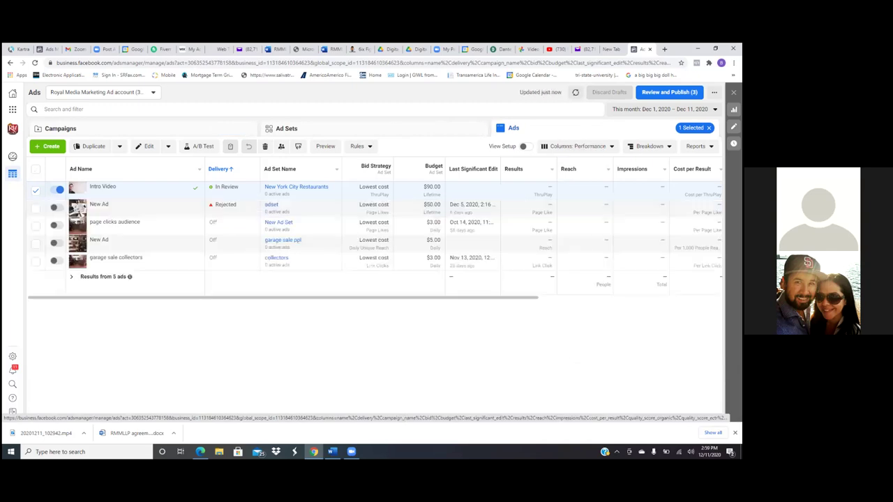
left_click(709, 128)
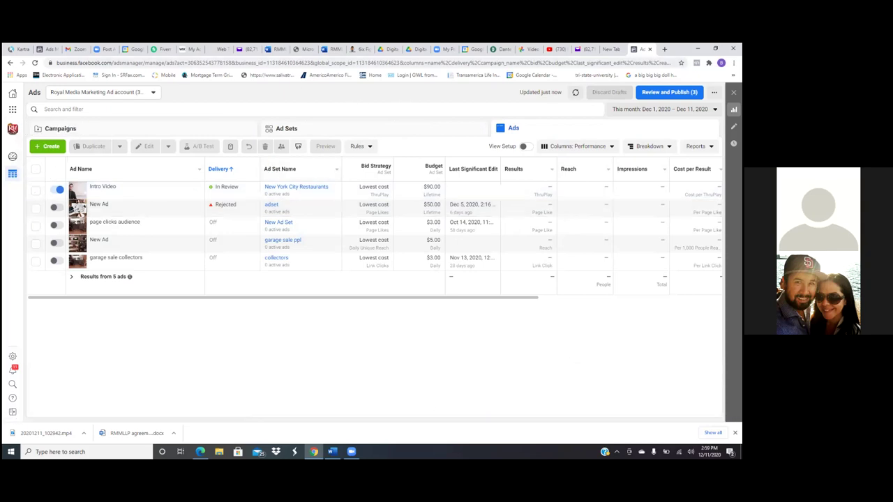
Go to the ad account's audiences and delete the custom audience "25% of Marketing video".
left_click(12, 110)
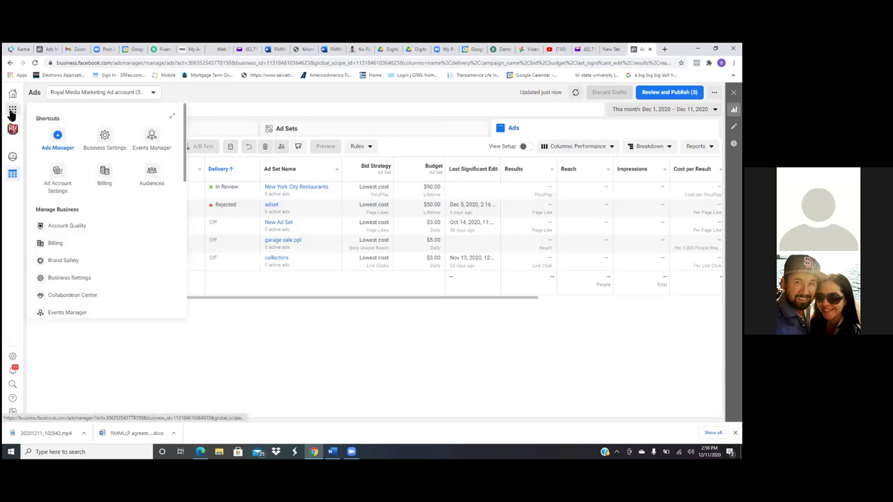
left_click(153, 176)
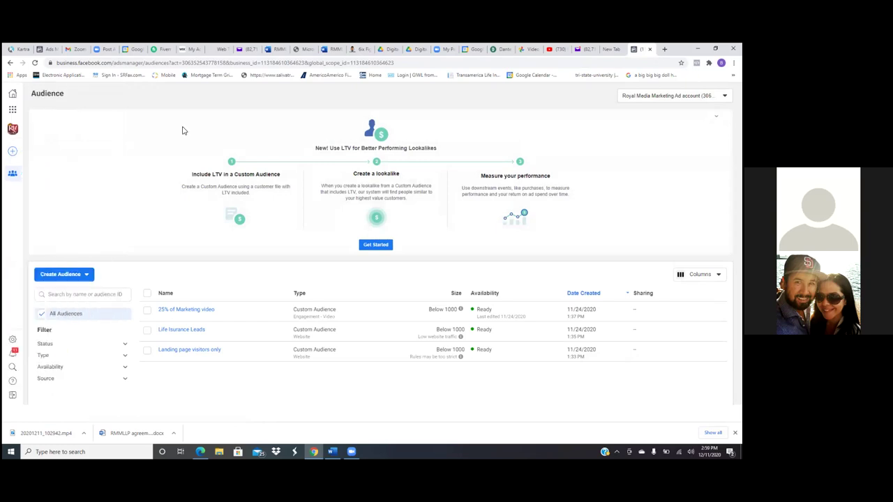
left_click(148, 311)
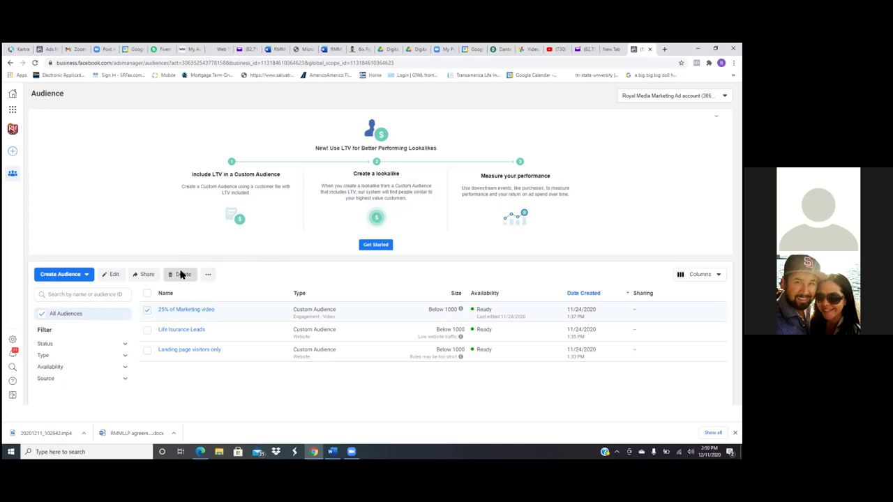
left_click(180, 275)
left_click(457, 230)
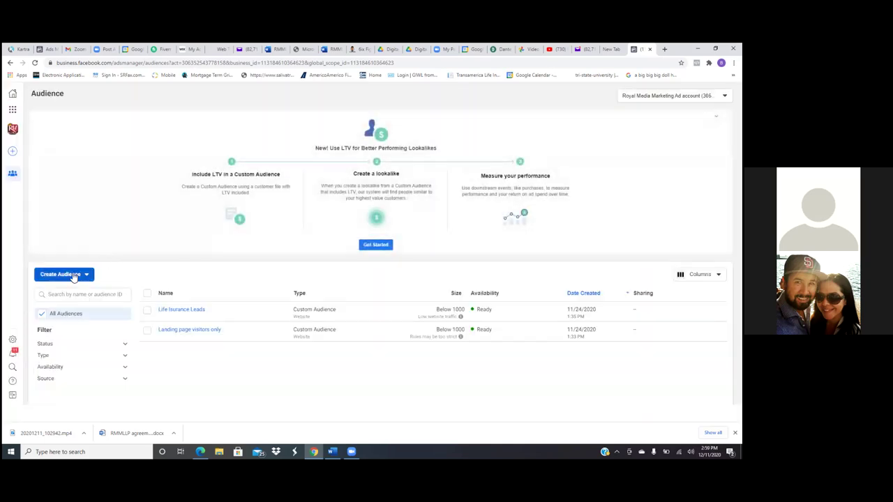
Start a video-based custom audience with the engagement set to people who have watched at least 25% of the video.
left_click(73, 275)
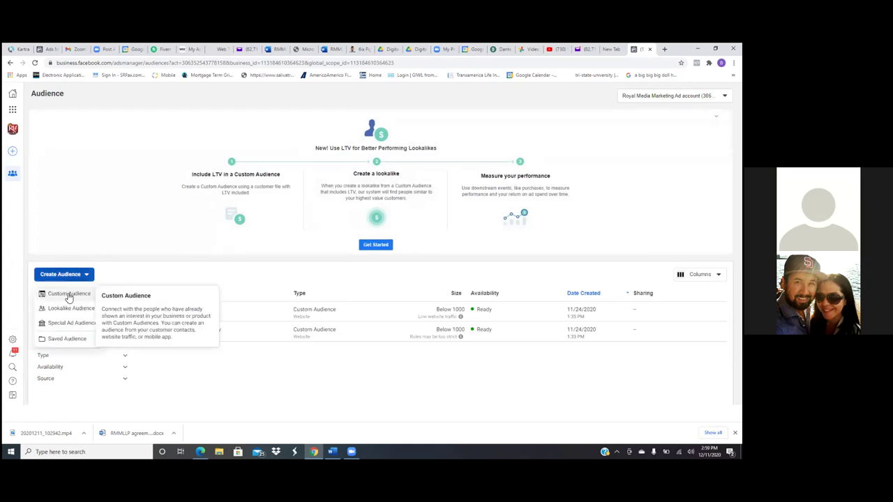
left_click(69, 296)
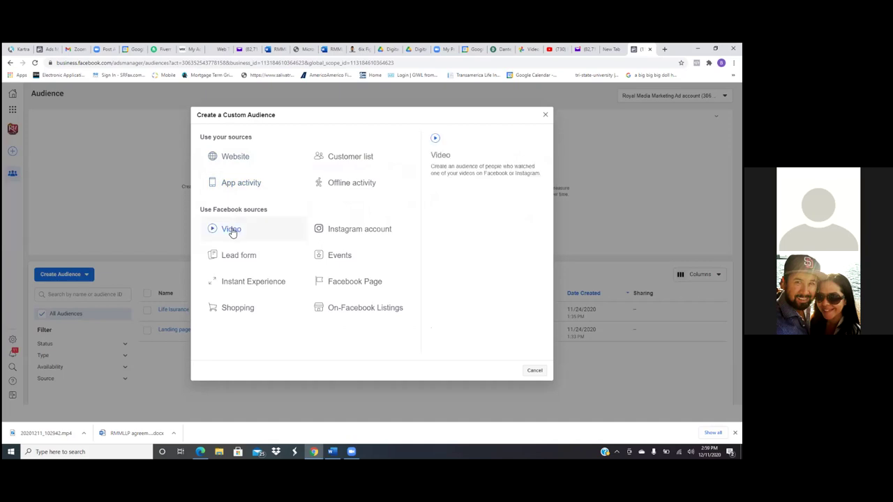
left_click(232, 232)
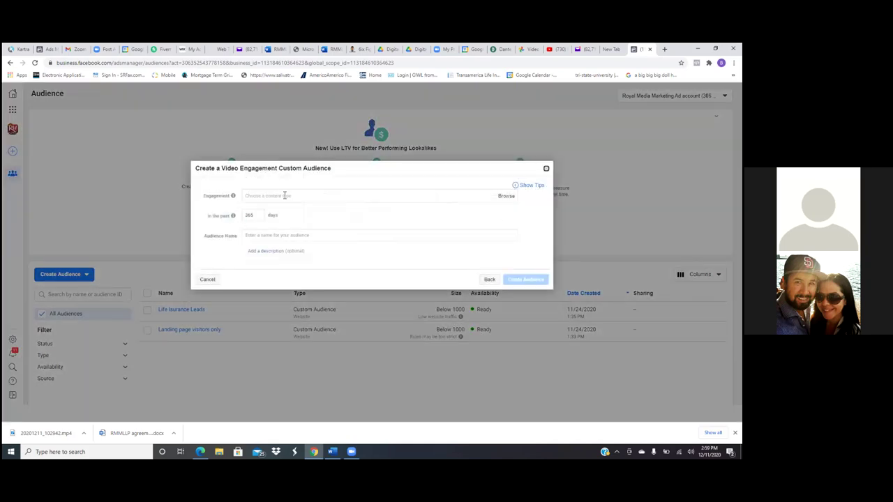
left_click(506, 199)
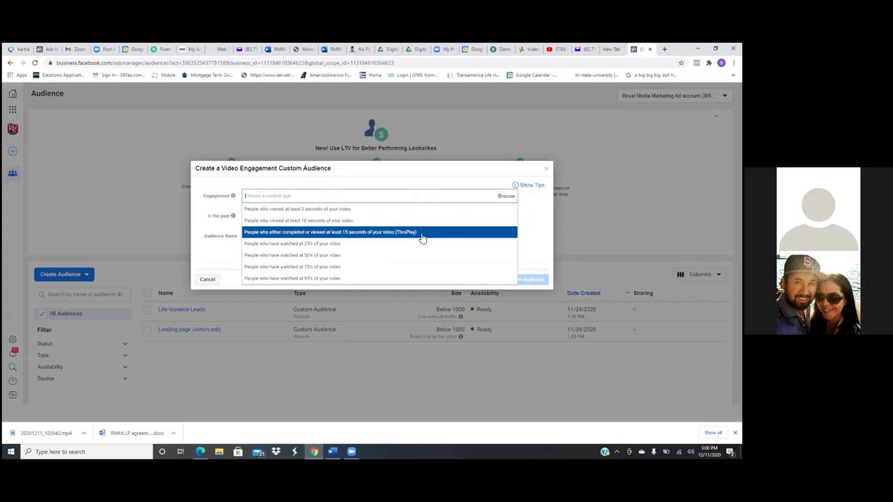
left_click(369, 250)
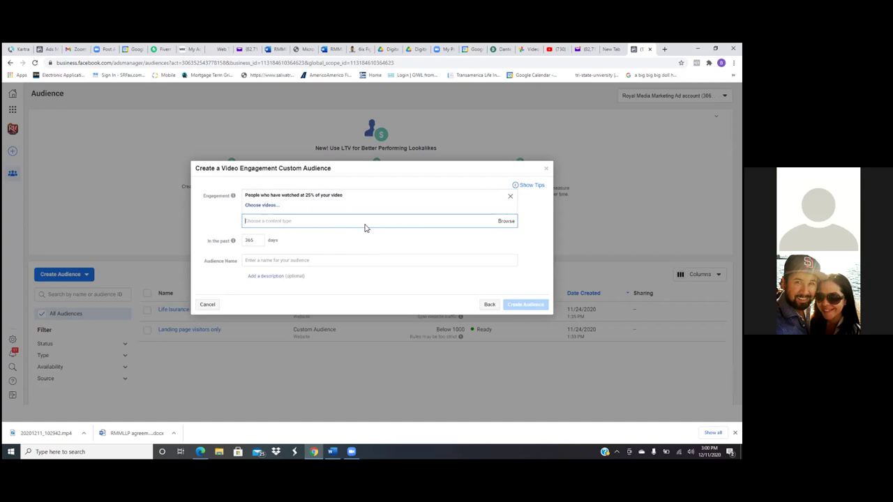
left_click(365, 226)
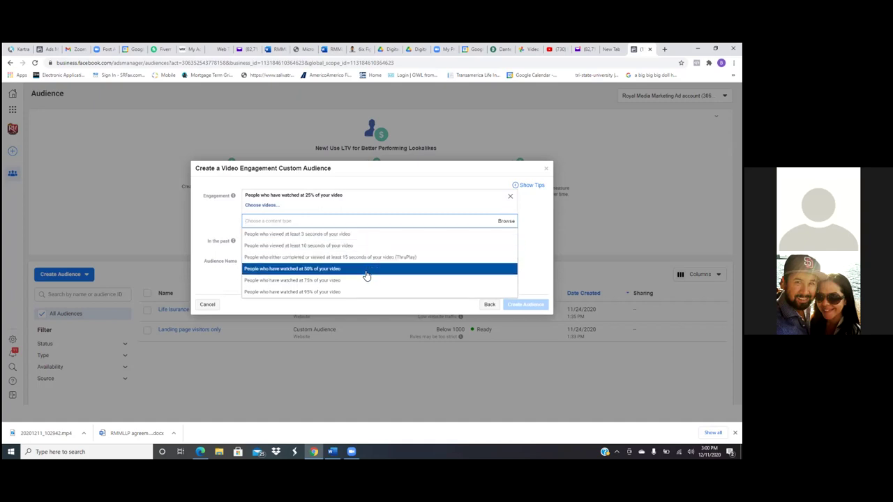
left_click(213, 213)
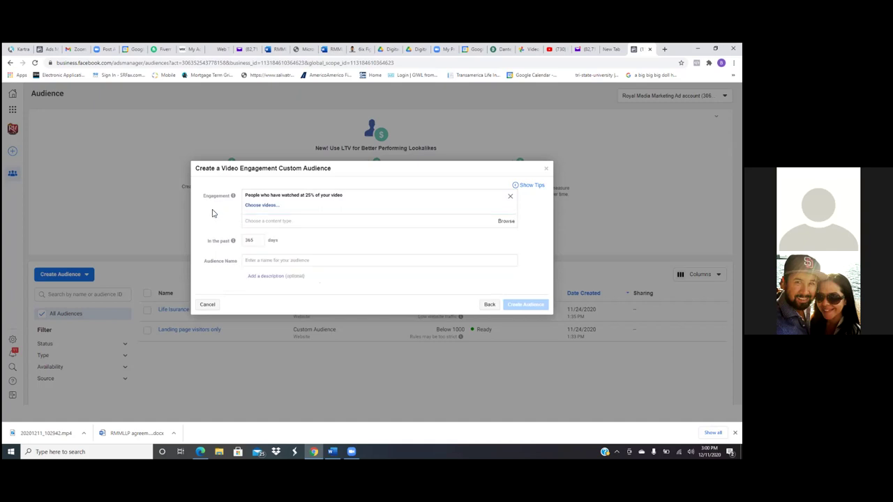
Choose the Royal Media page's restaurant owner video uploaded Dec 11, 2020 as the audience's source video.
left_click(256, 207)
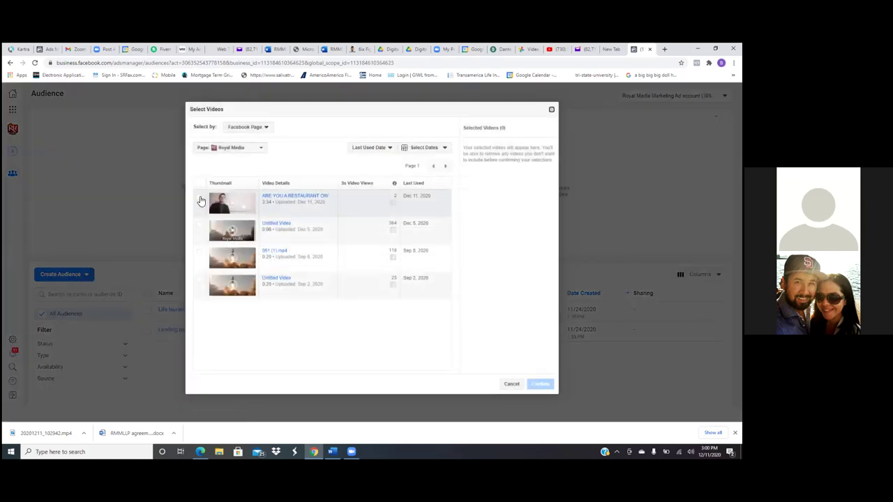
left_click(200, 201)
left_click(540, 384)
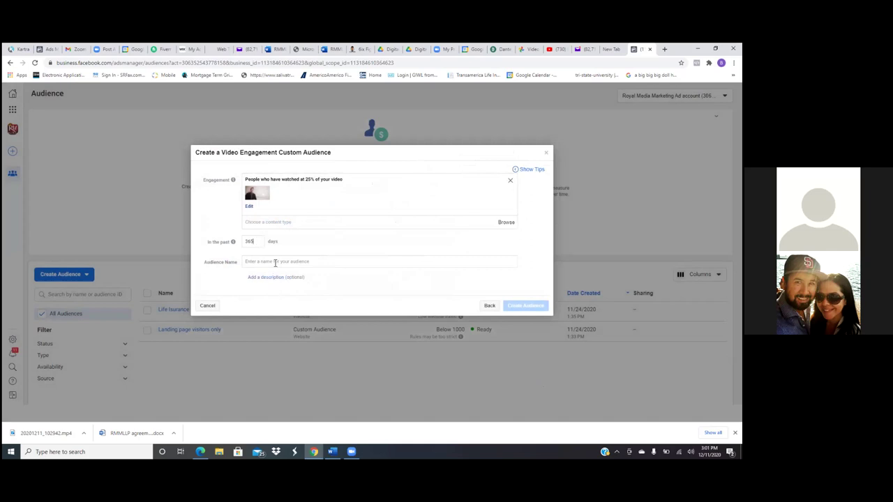
Name the audience "25% of royal media intro video", create it and finish without taking any of the suggested follow-up steps.
left_click(278, 261)
type("25")
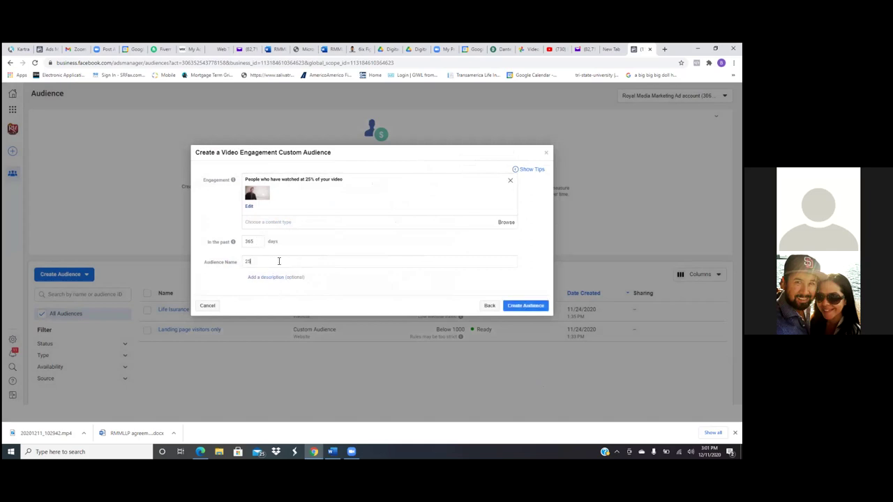
type("% of ")
type("imto")
type(" vid")
left_click(259, 262)
type("Royal media")
left_click(528, 307)
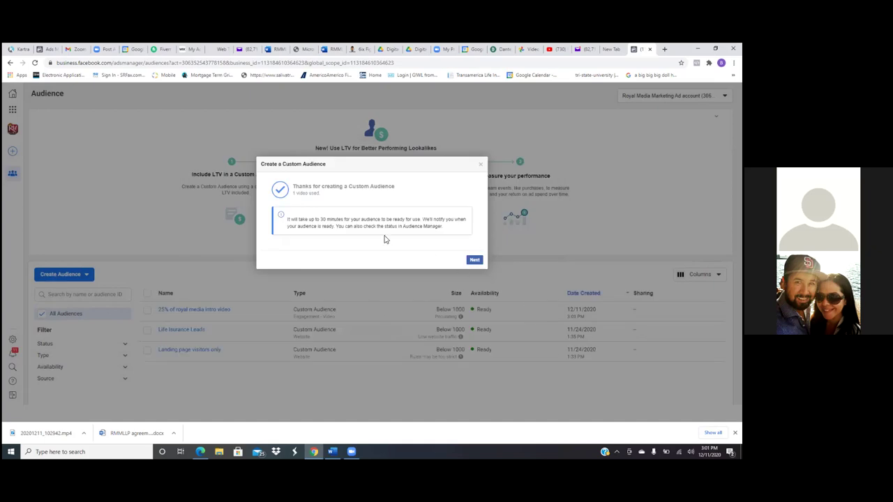
left_click(474, 262)
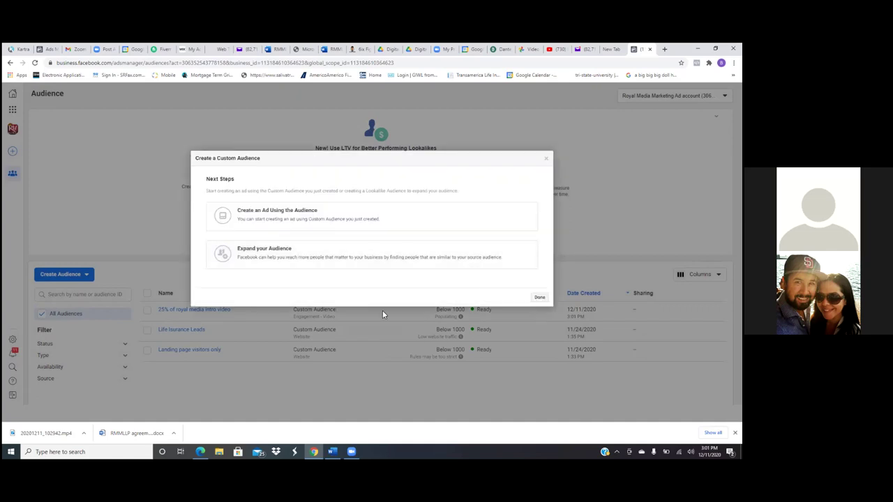
left_click(539, 297)
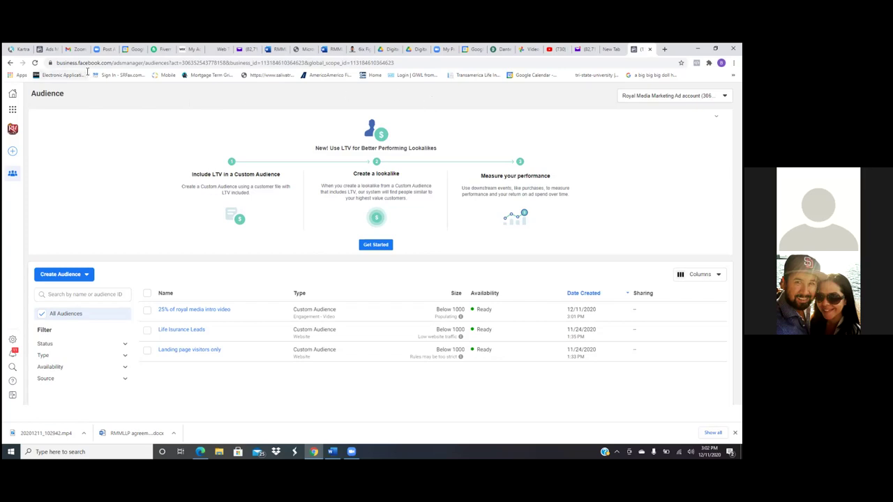
Switch to Kartra and try to open the existing calendar for editing.
left_click(20, 49)
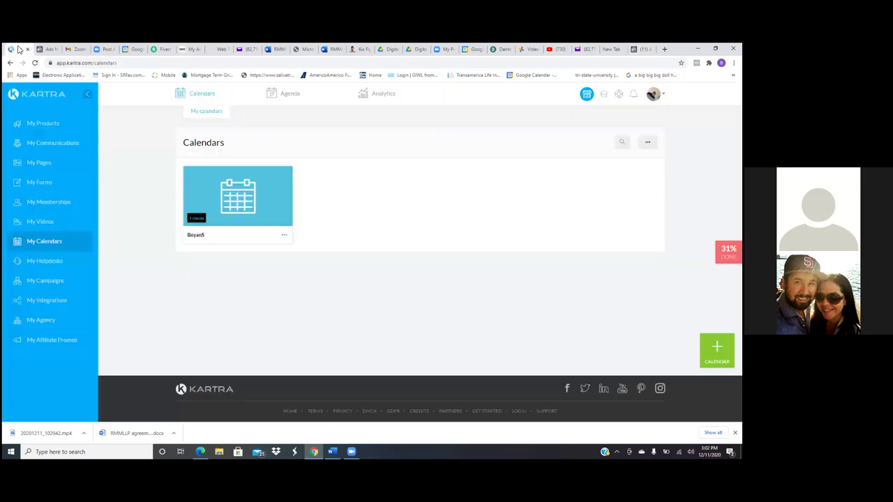
left_click(60, 242)
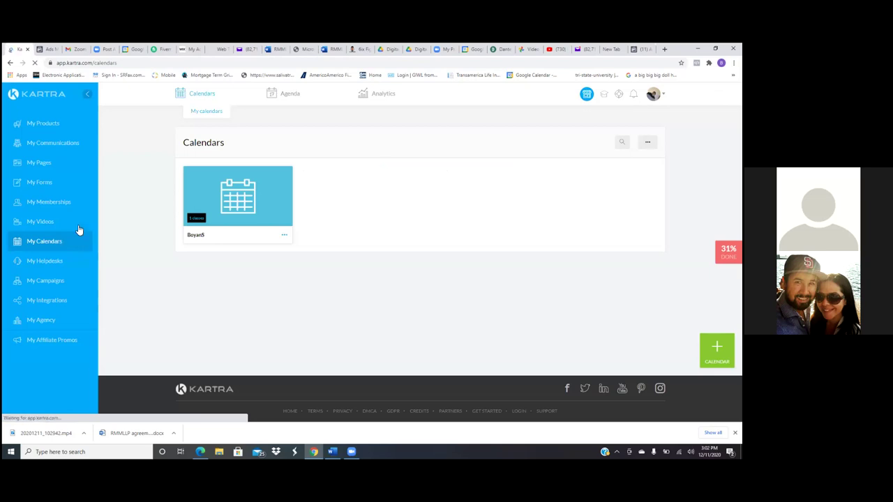
left_click(284, 235)
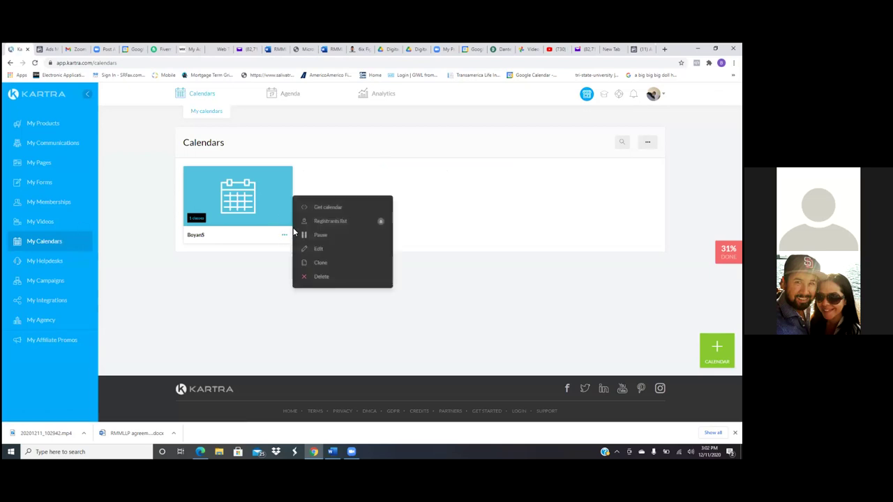
left_click(318, 246)
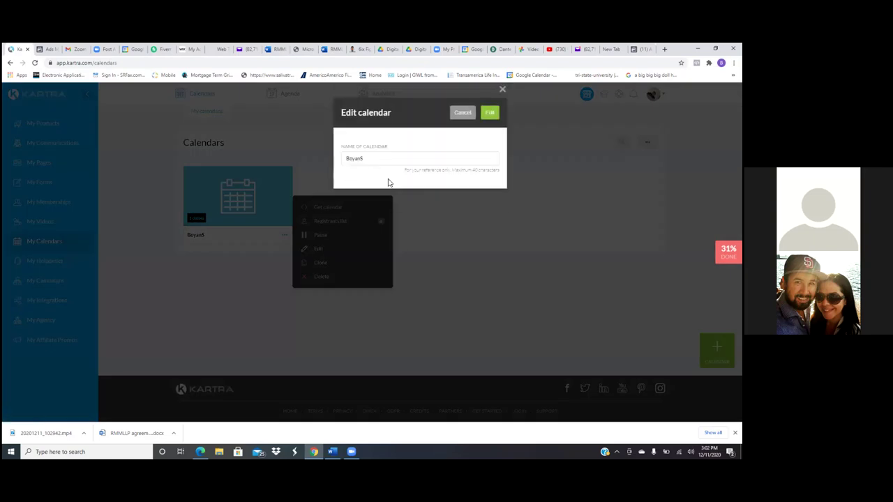
left_click(489, 111)
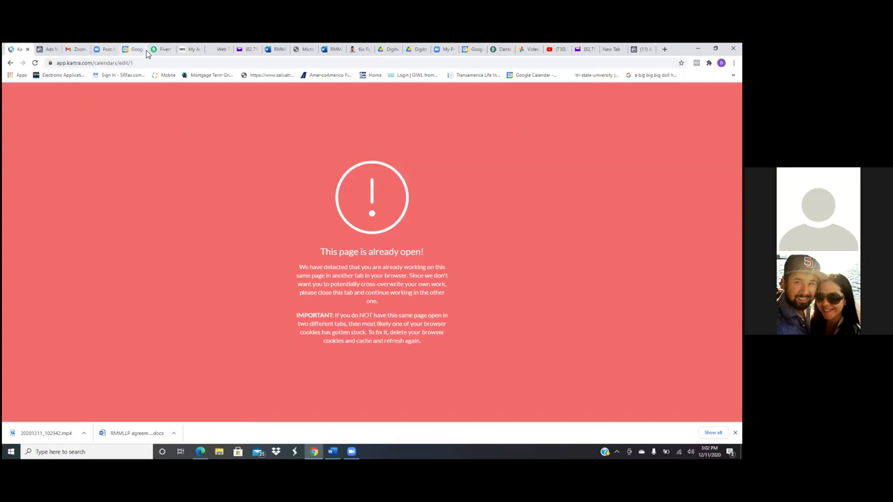
Close the Kartra calendar page and the Zoom post-meeting page in the browser.
left_click(27, 51)
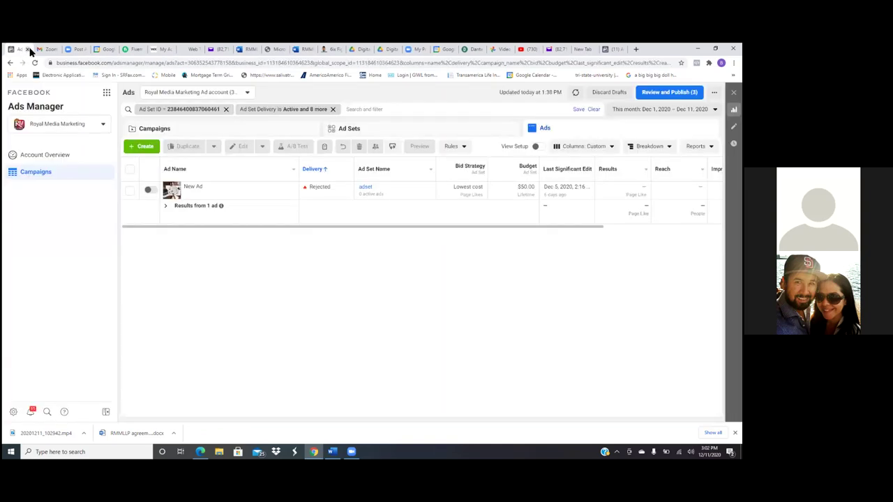
left_click(81, 50)
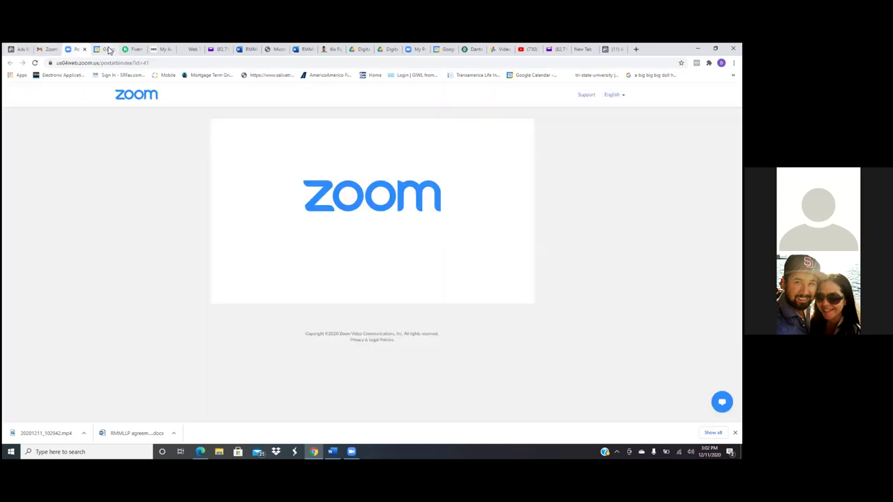
left_click(85, 49)
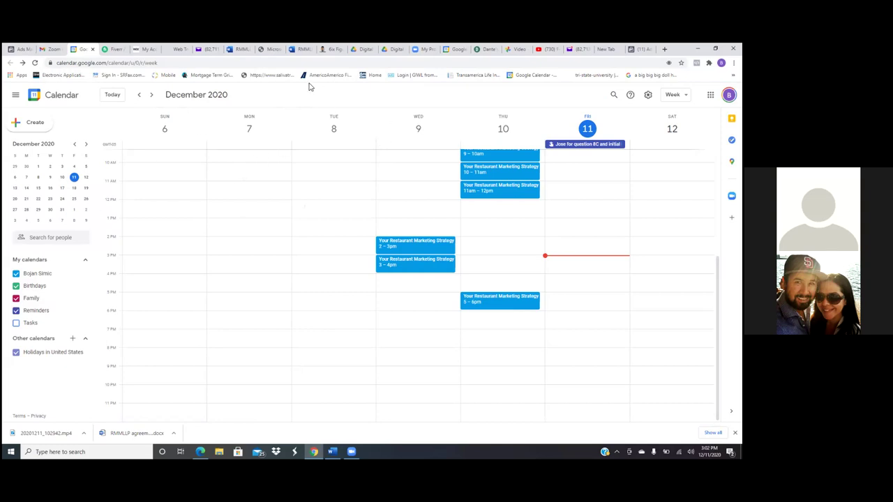
Open a new browser page and enter "karta" as the search text.
left_click(606, 48)
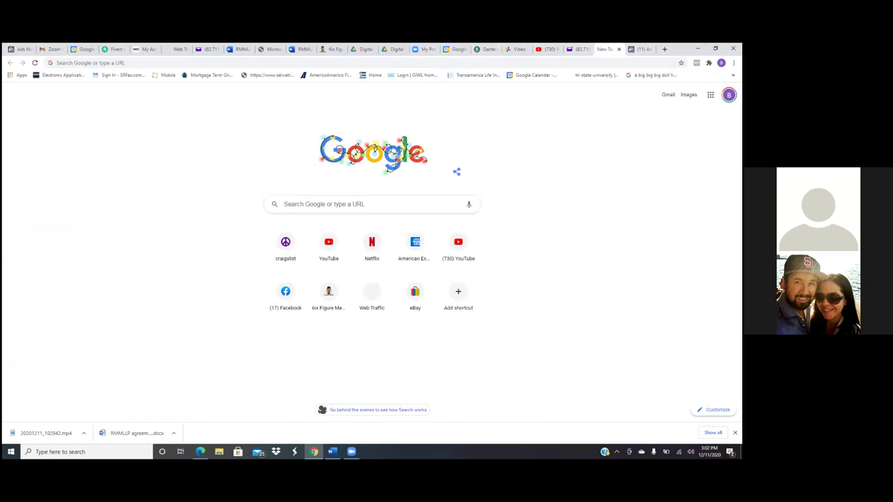
left_click(664, 48)
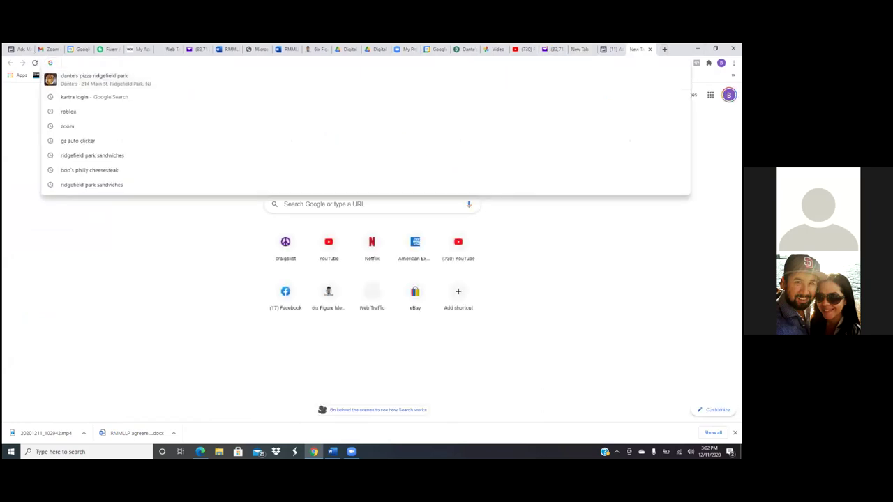
type("karta")
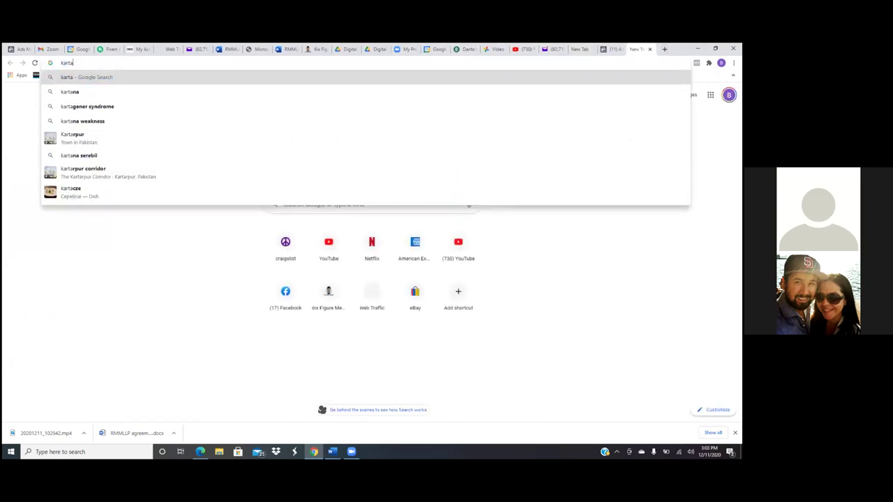